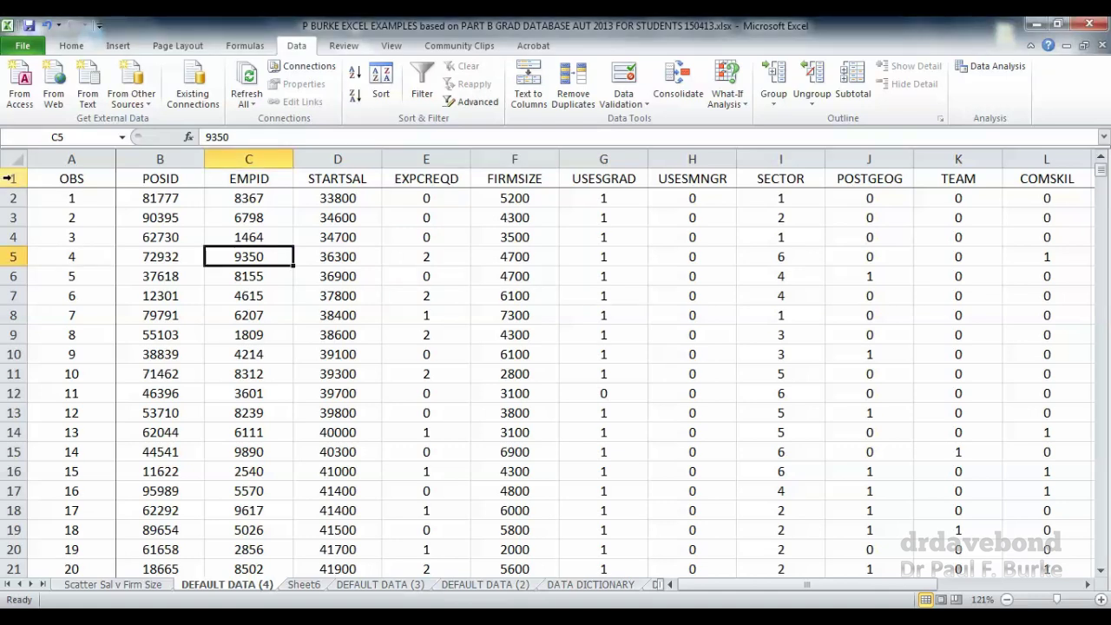
Insert blank rows above the data table so the column headings start in row 12.
{"action": "left_click", "coordinate": [331, 236]}
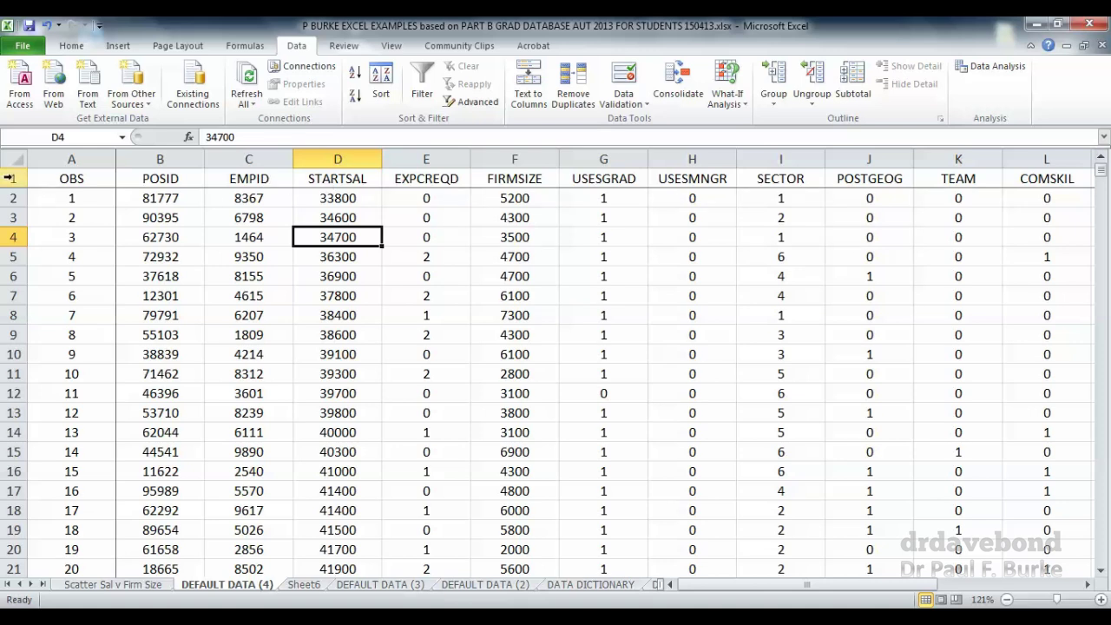
{"action": "left_click_drag", "start_coordinate": [10, 178], "coordinate": [28, 367]}
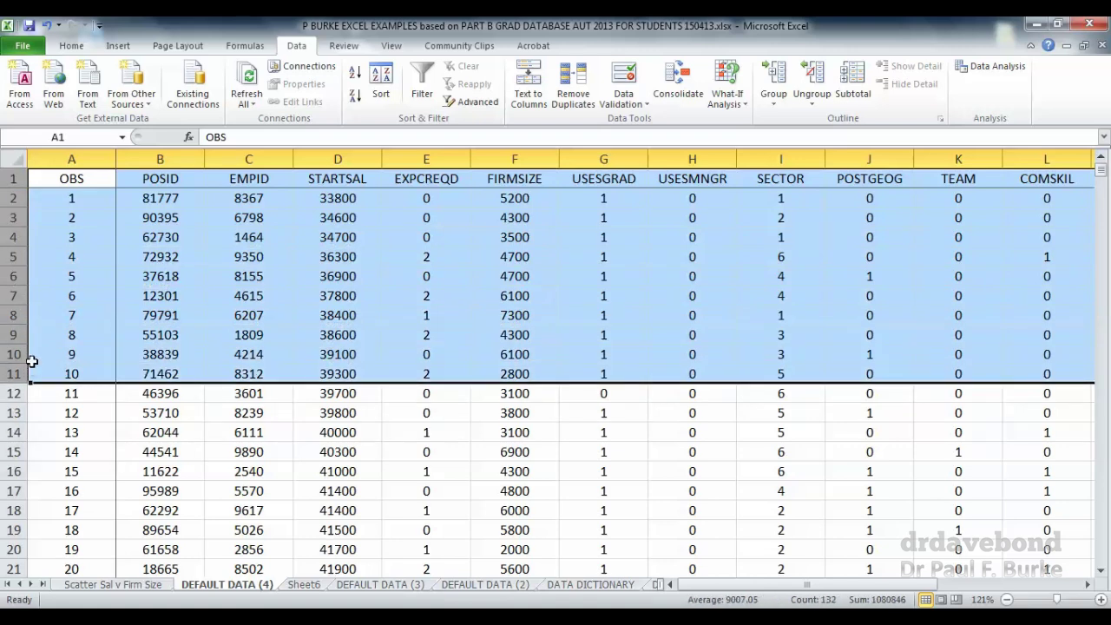
{"action": "right_click", "coordinate": [19, 286]}
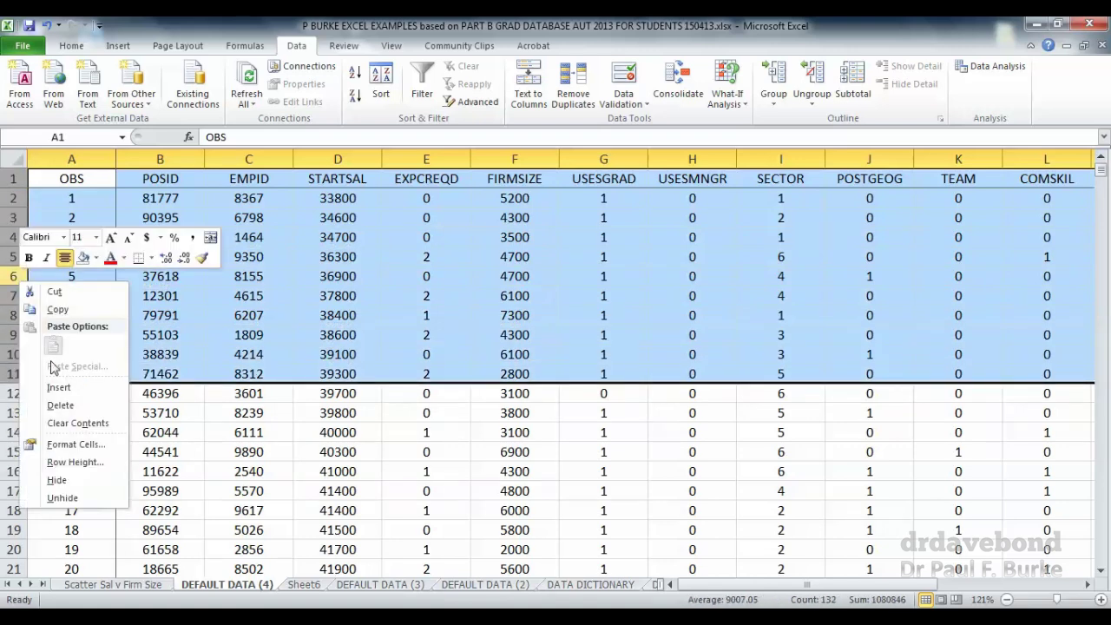
{"action": "left_click", "coordinate": [66, 385]}
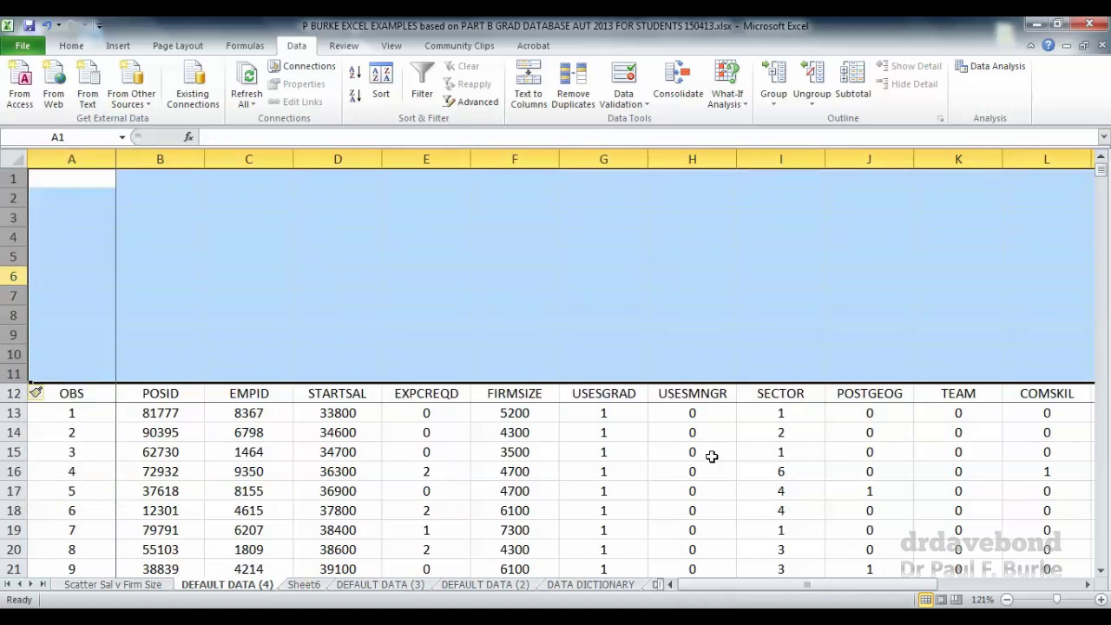
Zoom the sheet to 100% and select cell C1.
{"action": "left_click", "coordinate": [1007, 600]}
{"action": "left_click", "coordinate": [1007, 600]}
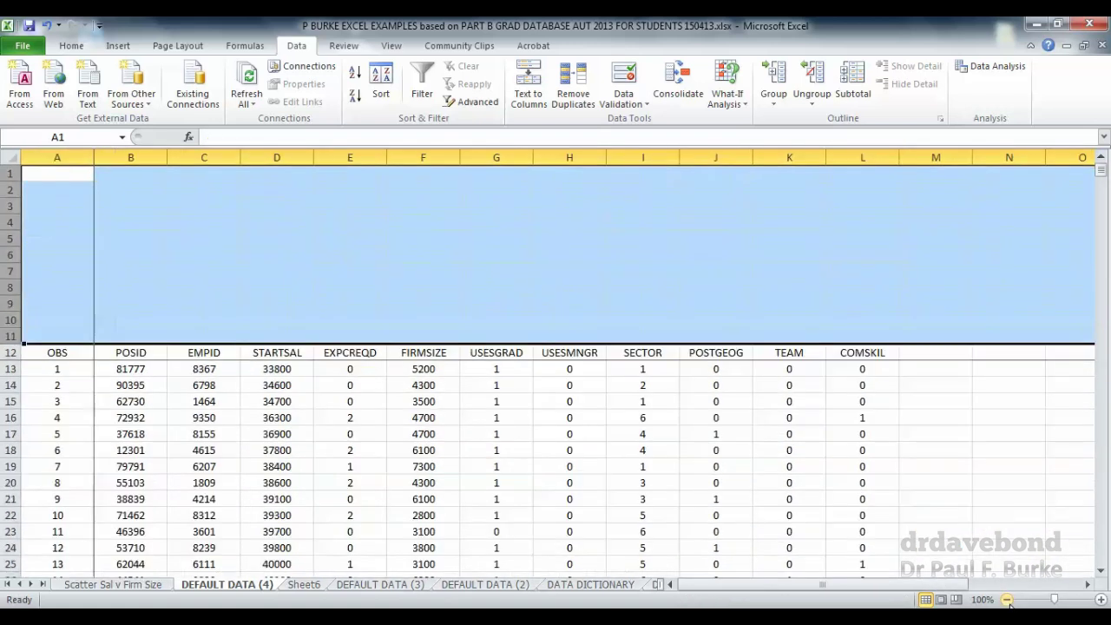
{"action": "left_click", "coordinate": [208, 222]}
{"action": "left_click", "coordinate": [206, 177]}
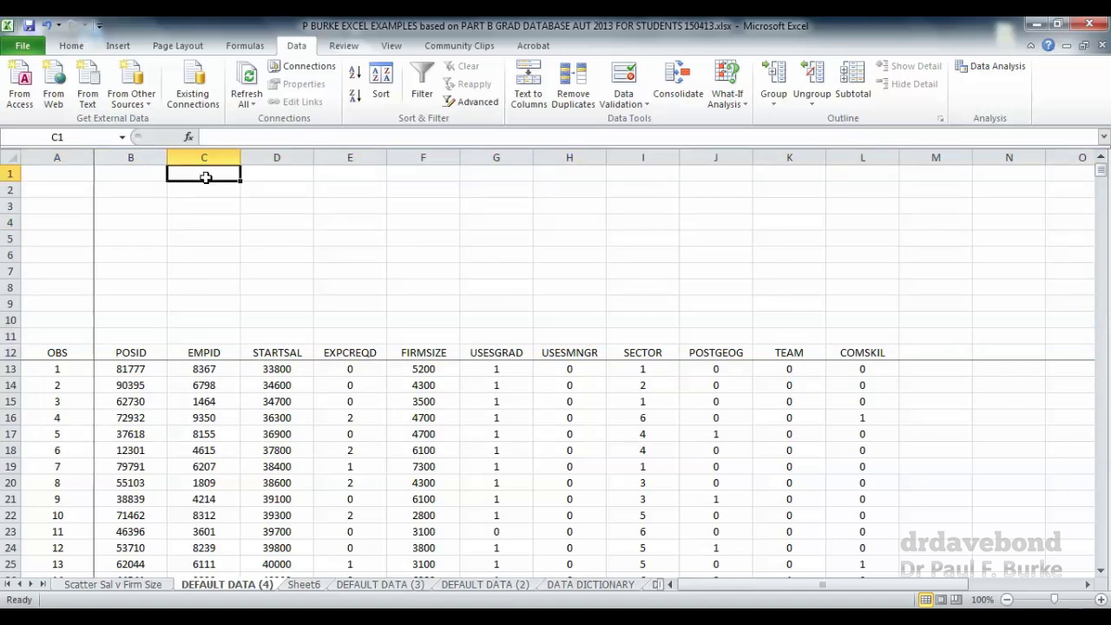
Enter the labels Average, Median, Stdev, Count, Min and Max down cells C1–C6.
{"action": "type", "text": "Average"}
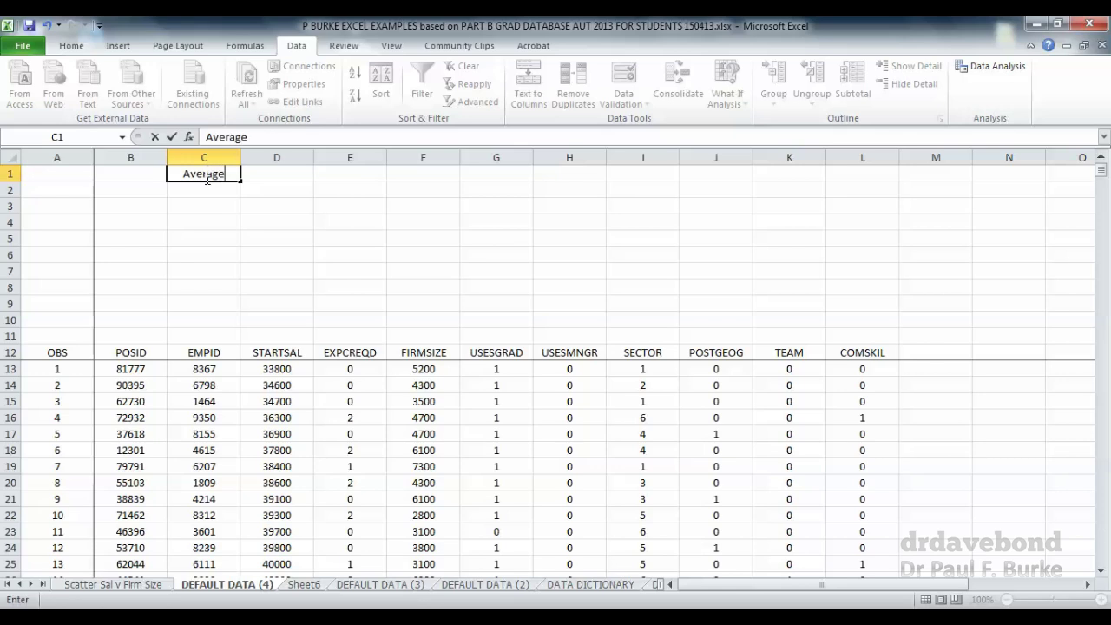
{"action": "key", "text": "Return"}
{"action": "type", "text": "Median"}
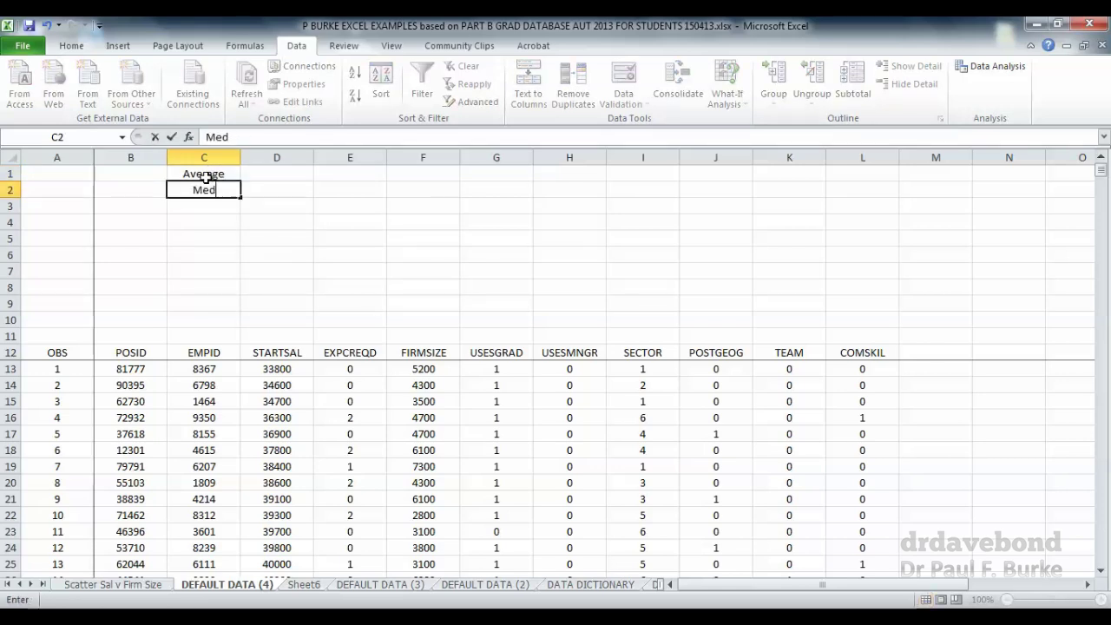
{"action": "key", "text": "Return"}
{"action": "type", "text": "Stdev"}
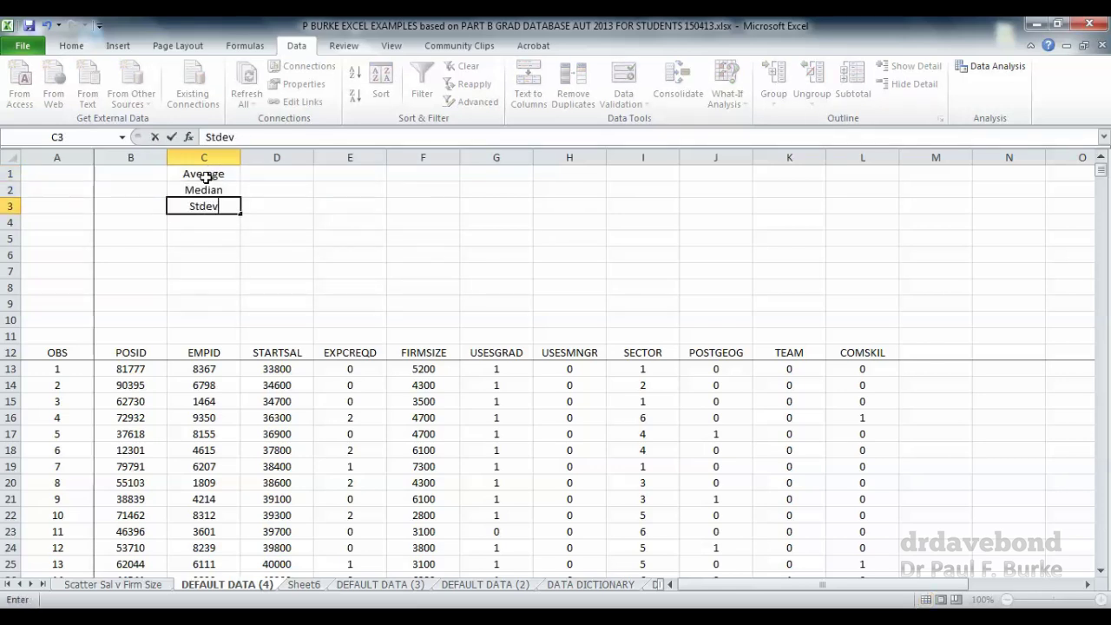
{"action": "key", "text": "Return"}
{"action": "type", "text": "Count"}
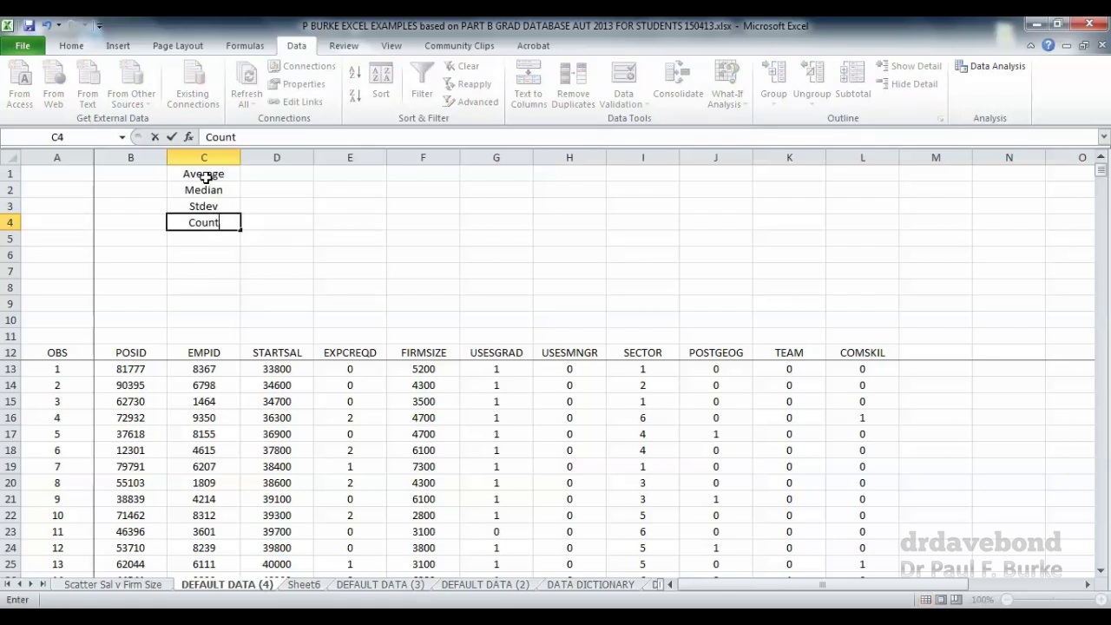
{"action": "key", "text": "Return"}
{"action": "type", "text": "Min"}
{"action": "key", "text": "Return"}
{"action": "type", "text": "Max"}
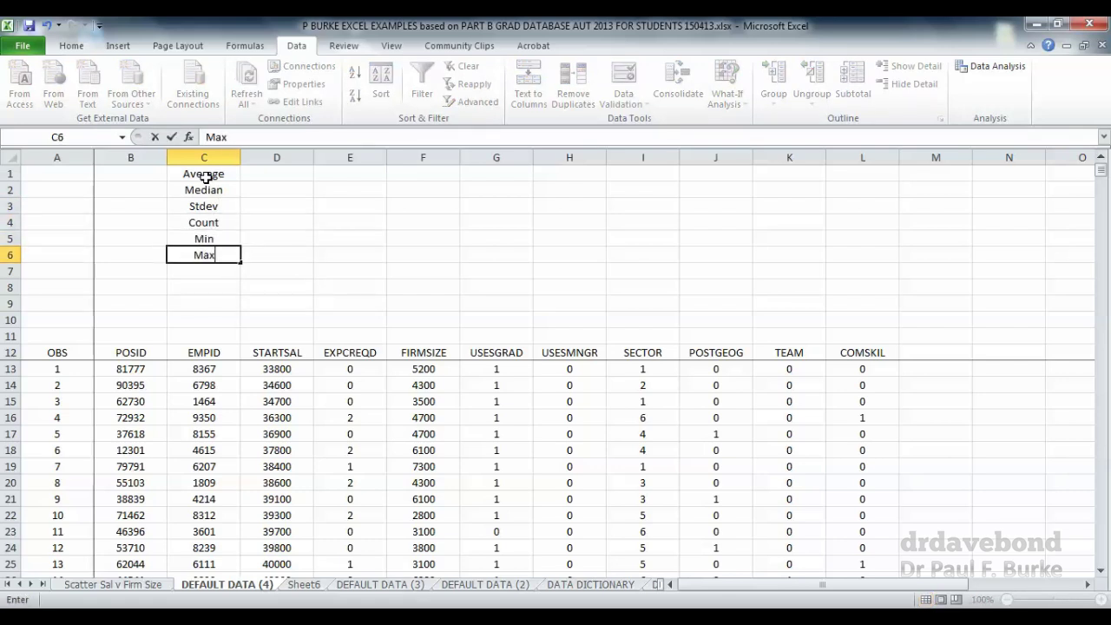
{"action": "key", "text": "Return"}
{"action": "key", "text": "Up"}
{"action": "left_click", "coordinate": [205, 177]}
{"action": "key", "text": "Right"}
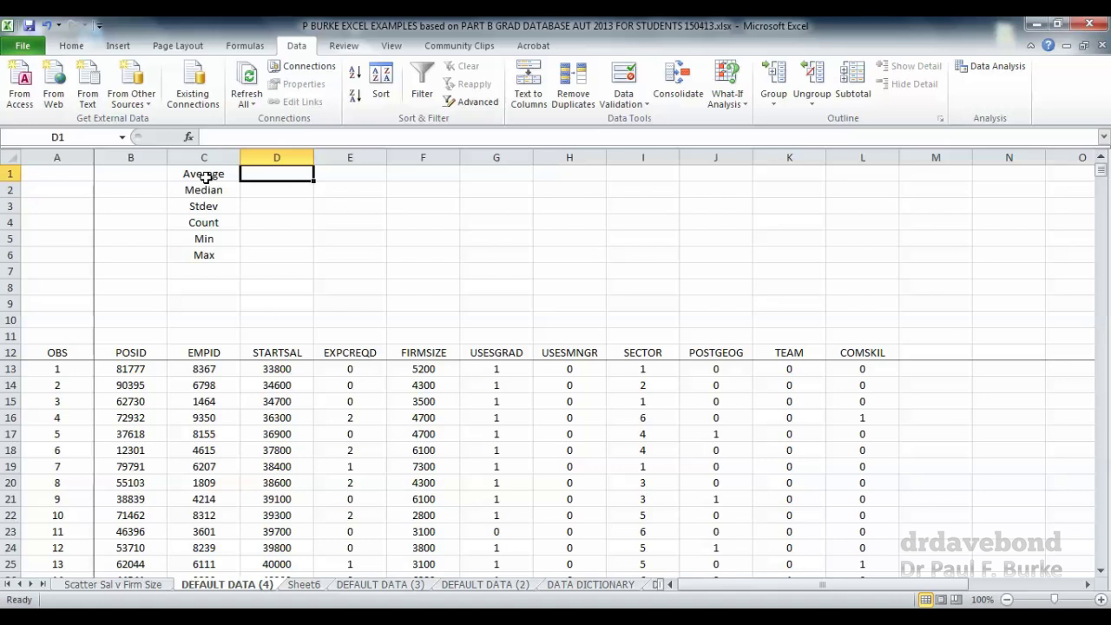
Enter =AVERAGE(D13:D392) in D1, giving the STARTSAL average 57507.63158.
{"action": "type", "text": "="}
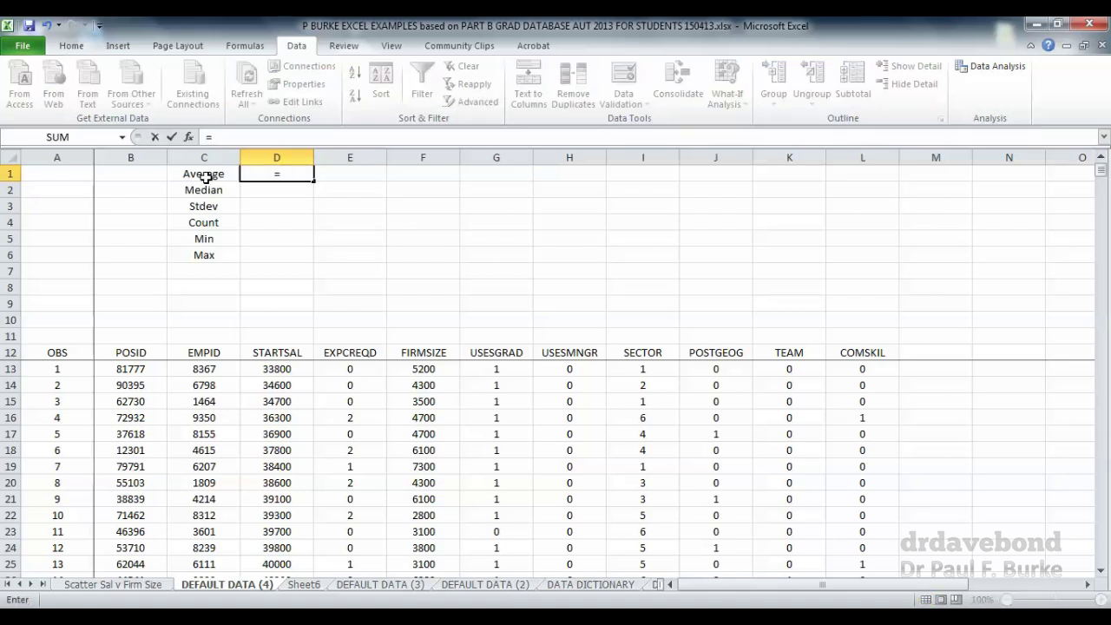
{"action": "type", "text": "average"}
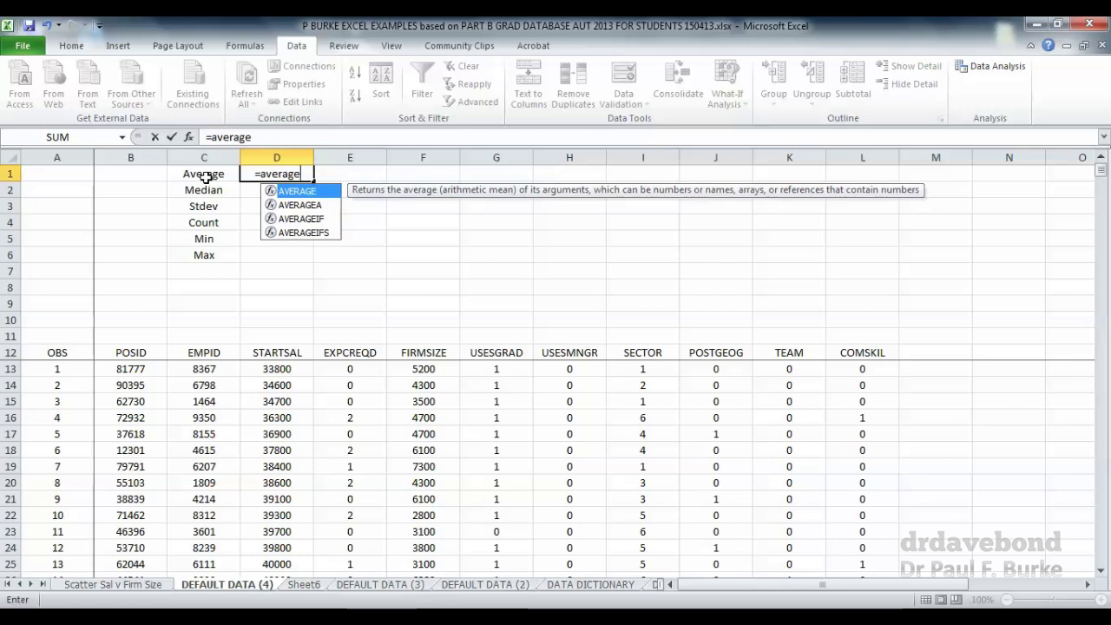
{"action": "type", "text": "("}
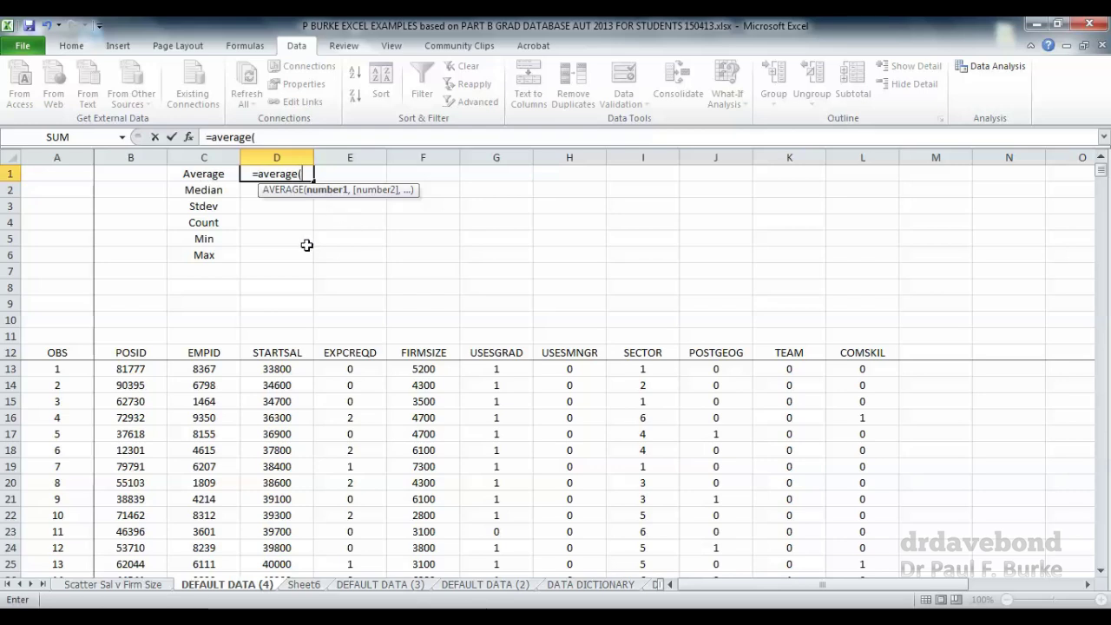
{"action": "left_click", "coordinate": [283, 373]}
{"action": "left_click_drag", "start_coordinate": [289, 387], "coordinate": [300, 534]}
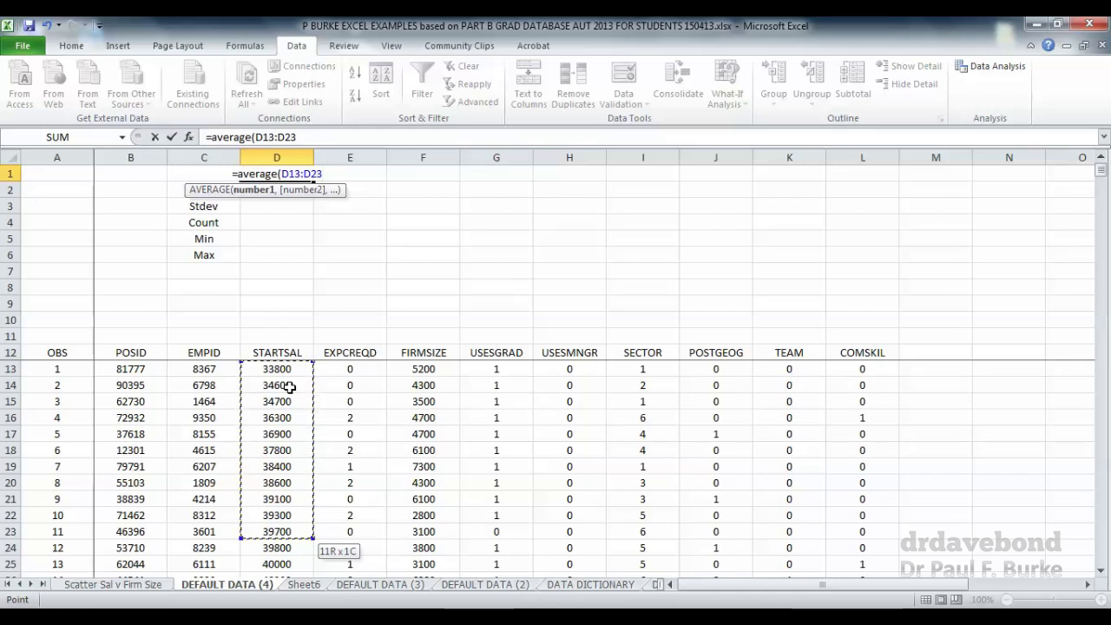
{"action": "key", "text": "ctrl+shift+Down"}
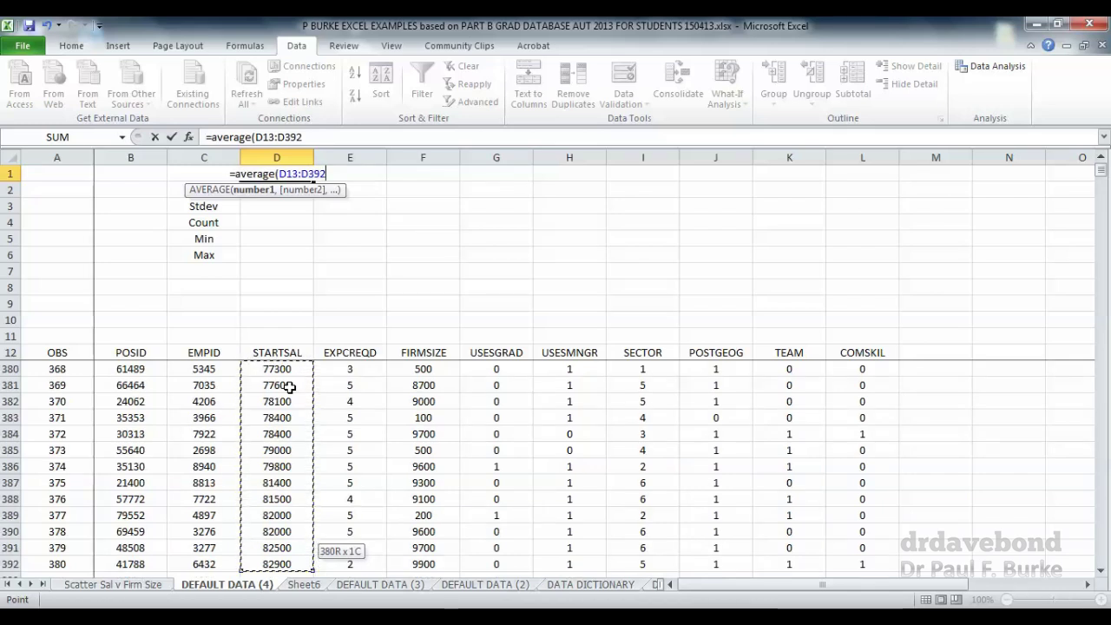
{"action": "type", "text": ")"}
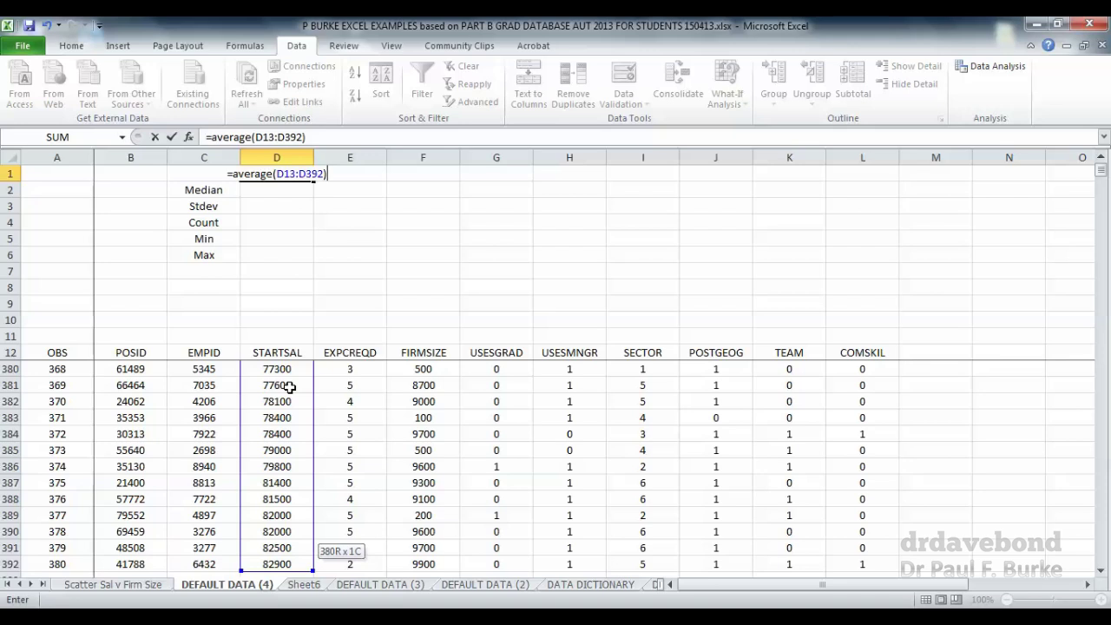
{"action": "key", "text": "Return"}
{"action": "key", "text": "Up"}
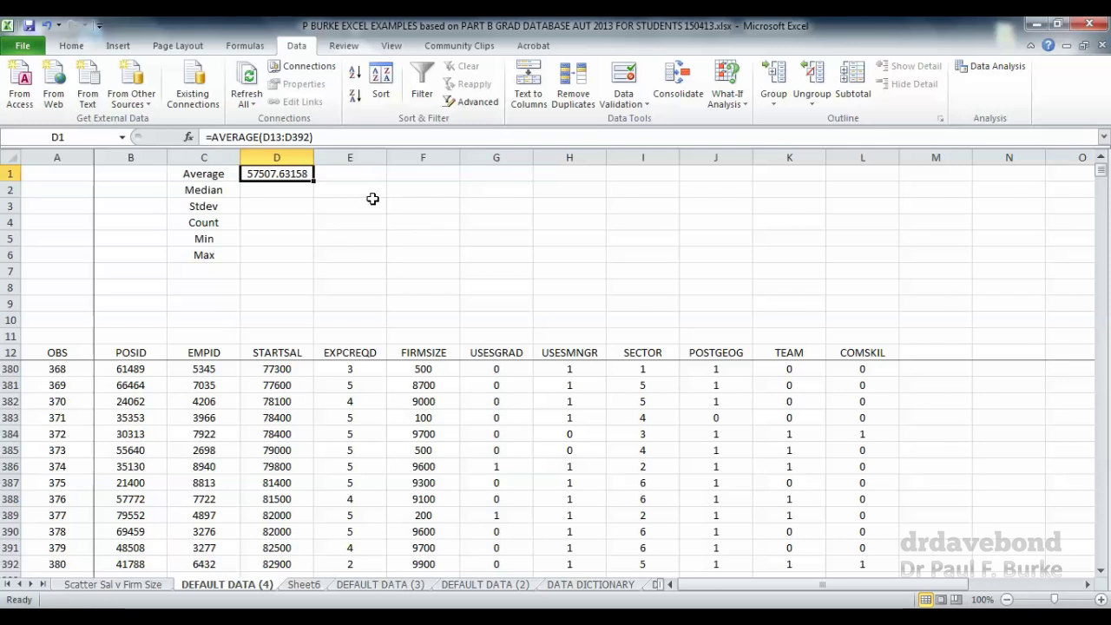
Reduce D1 to two decimals (57507.63), trying then undoing Accounting format.
{"action": "left_click", "coordinate": [72, 45]}
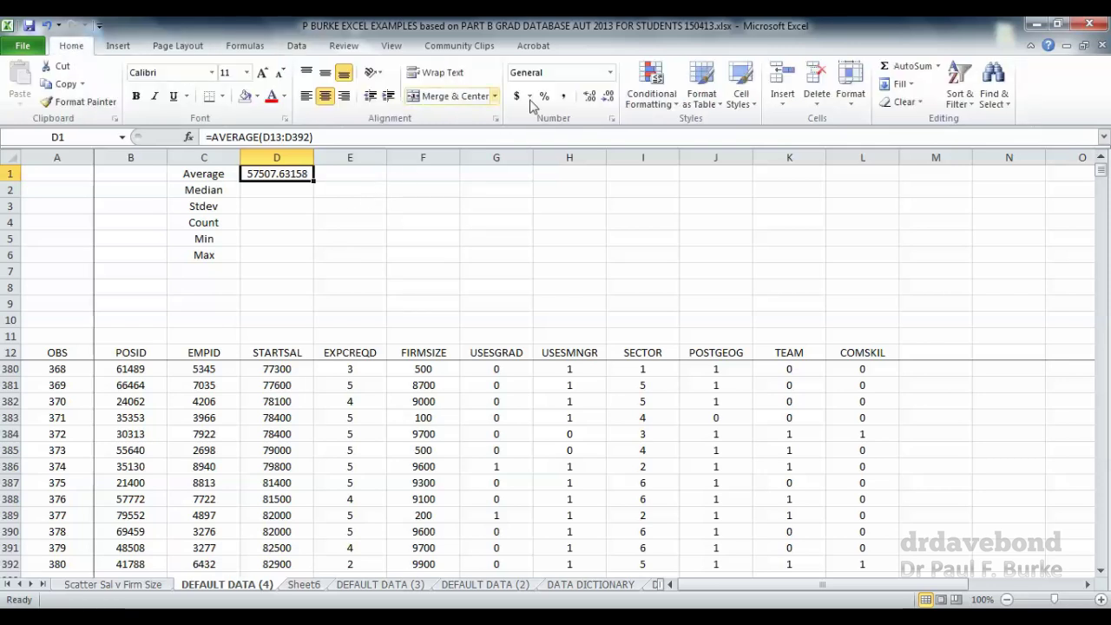
{"action": "left_click", "coordinate": [608, 97]}
{"action": "left_click", "coordinate": [608, 97]}
{"action": "left_click", "coordinate": [608, 97]}
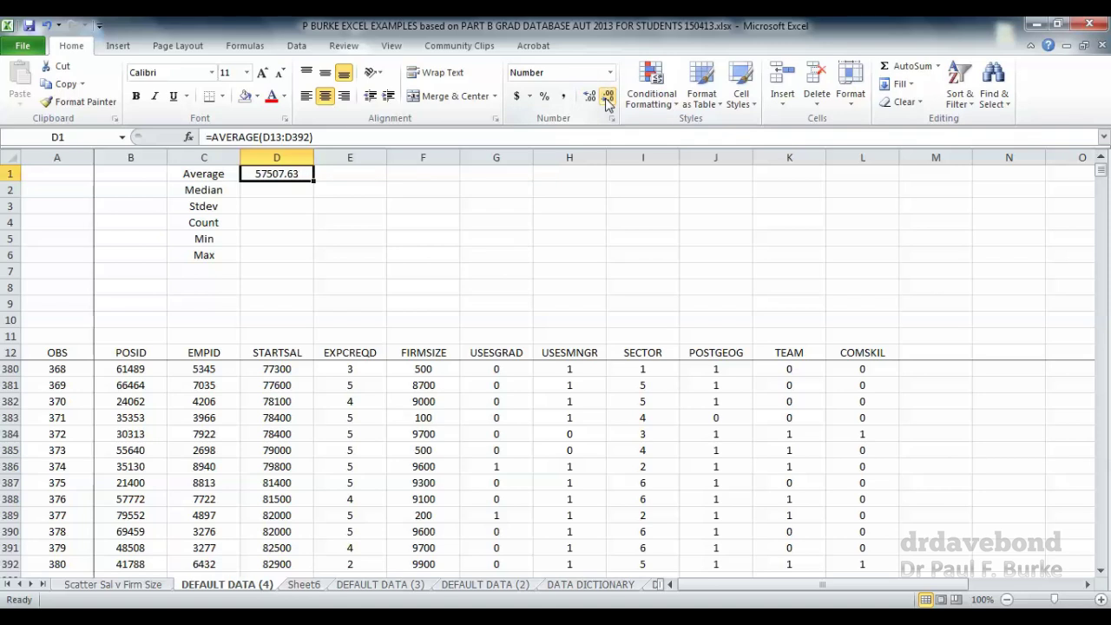
{"action": "left_click", "coordinate": [517, 97]}
{"action": "key", "text": "ctrl+z"}
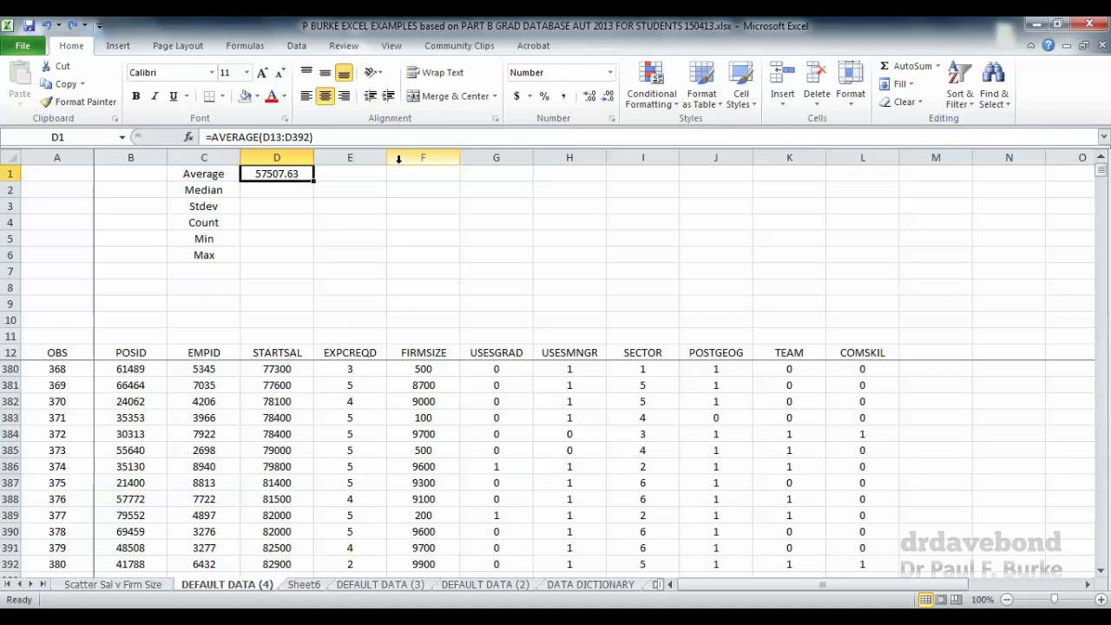
Fill D1's average formula down into D2–D4 and inspect the shifted ranges.
{"action": "left_click_drag", "start_coordinate": [313, 181], "coordinate": [318, 230]}
{"action": "left_click", "coordinate": [298, 187]}
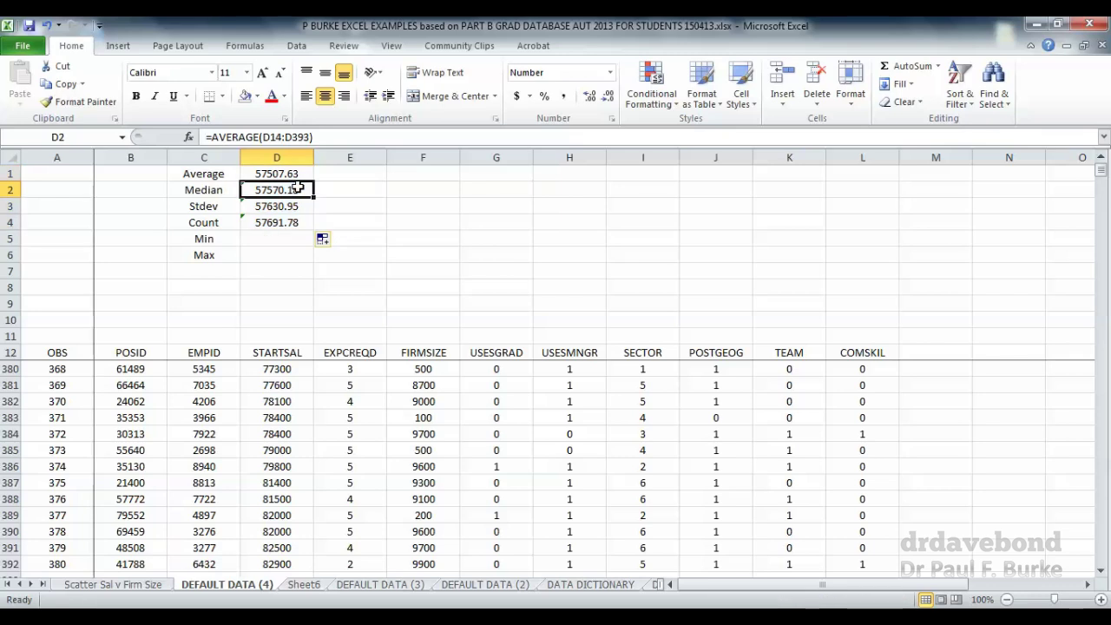
{"action": "key", "text": "Down"}
{"action": "key", "text": "Down"}
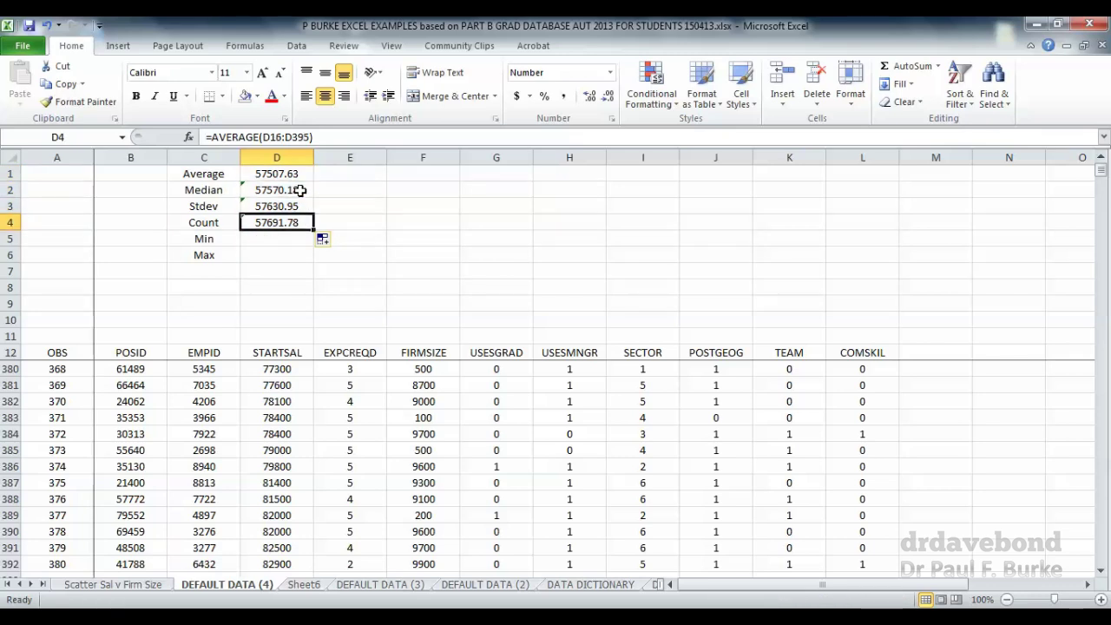
{"action": "key", "text": "Up"}
{"action": "key", "text": "Up"}
{"action": "key", "text": "Up"}
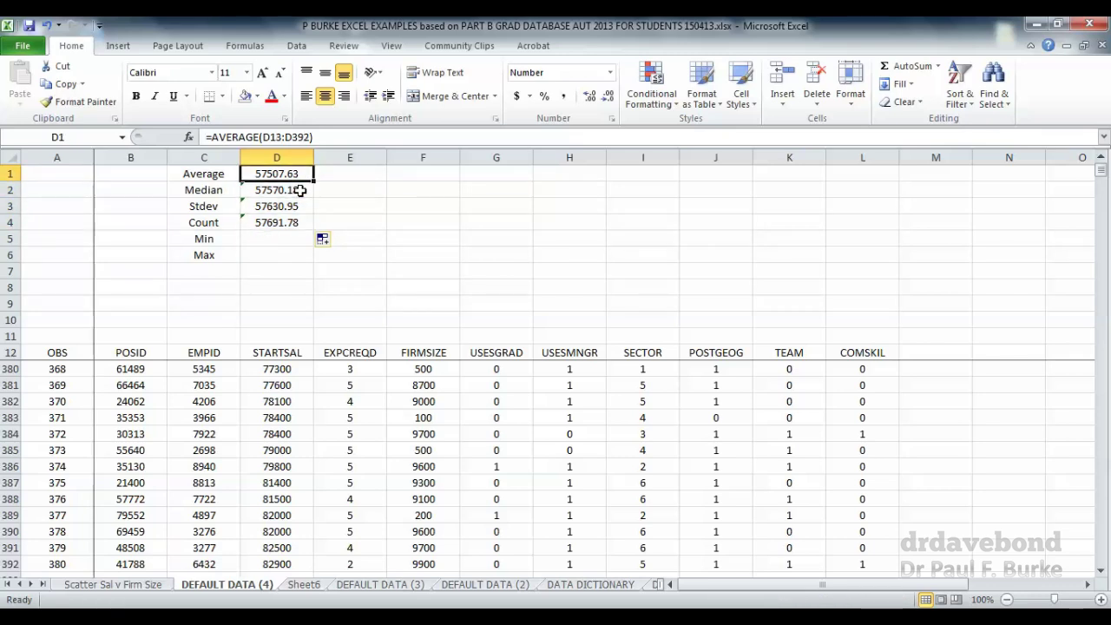
Anchor D1's rows as =AVERAGE(D$13:D$392) and fill it down into D2–D6.
{"action": "left_click", "coordinate": [271, 137]}
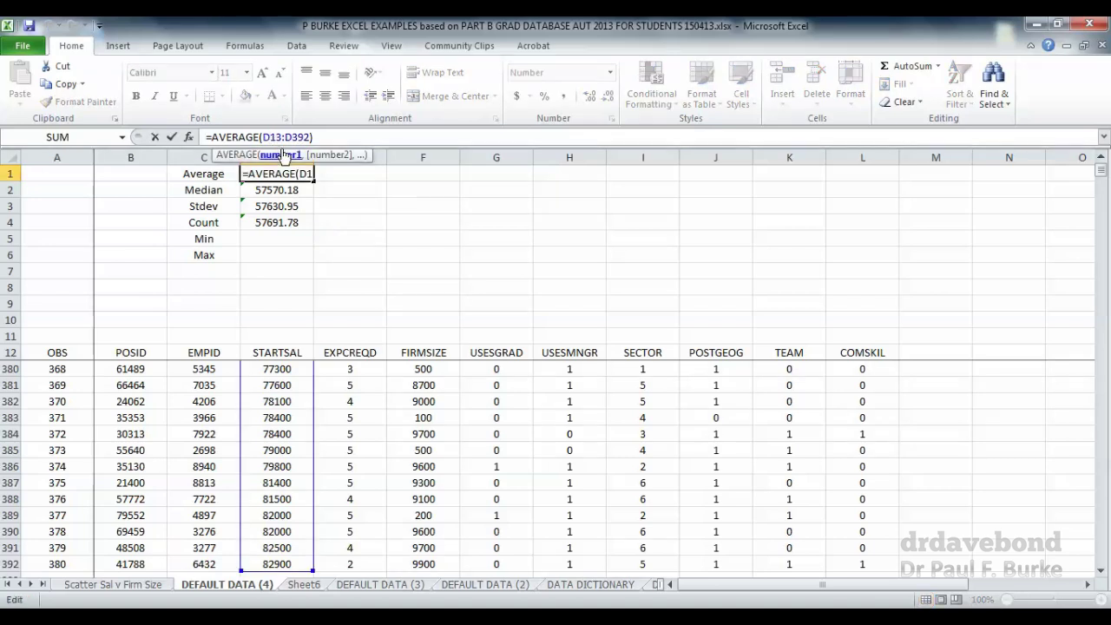
{"action": "type", "text": "$13:D"}
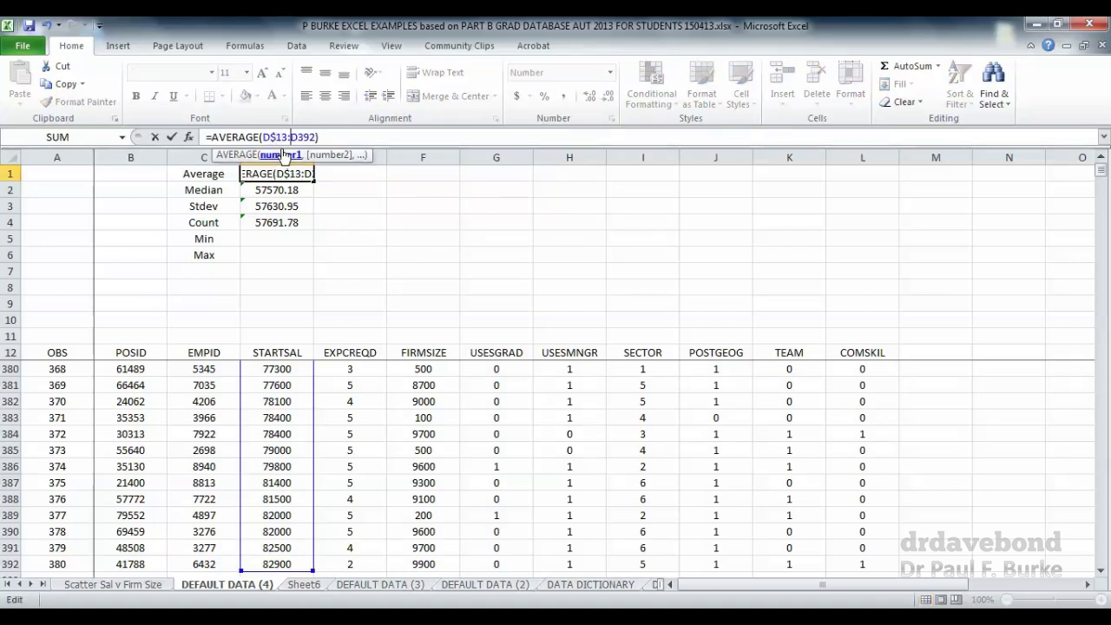
{"action": "type", "text": "$"}
{"action": "key", "text": "Return"}
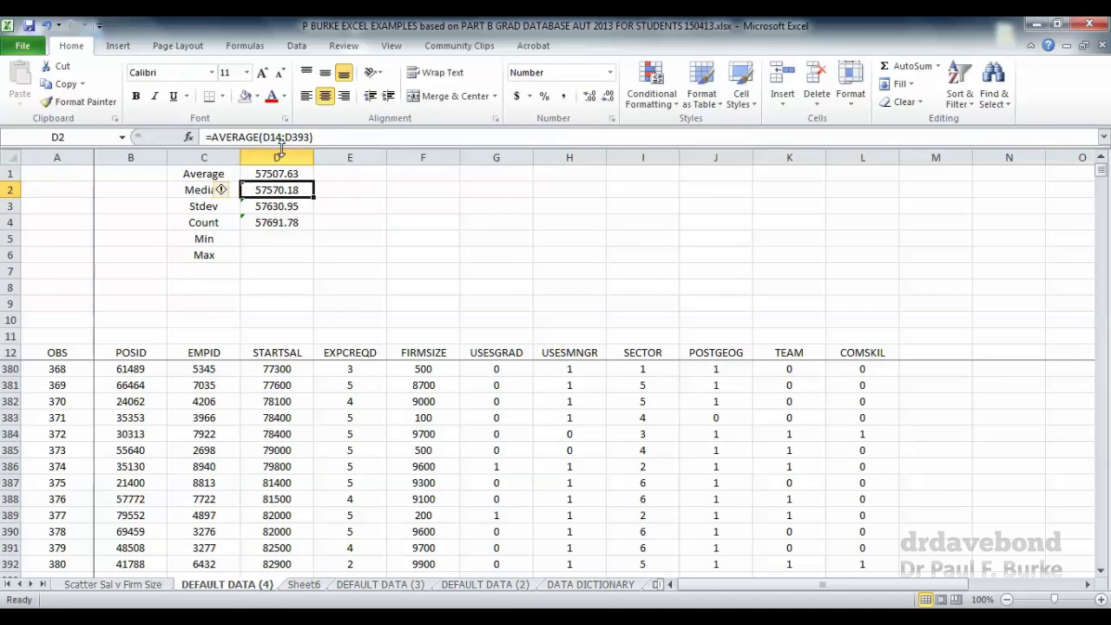
{"action": "left_click", "coordinate": [300, 174]}
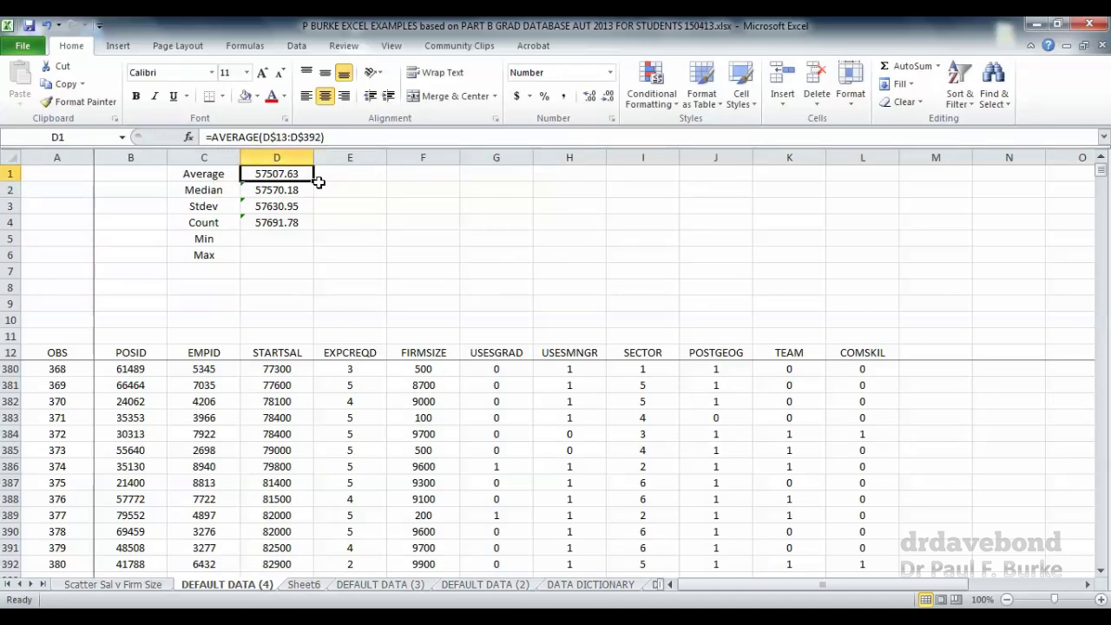
{"action": "left_click_drag", "start_coordinate": [314, 191], "coordinate": [305, 255]}
{"action": "left_click", "coordinate": [288, 193]}
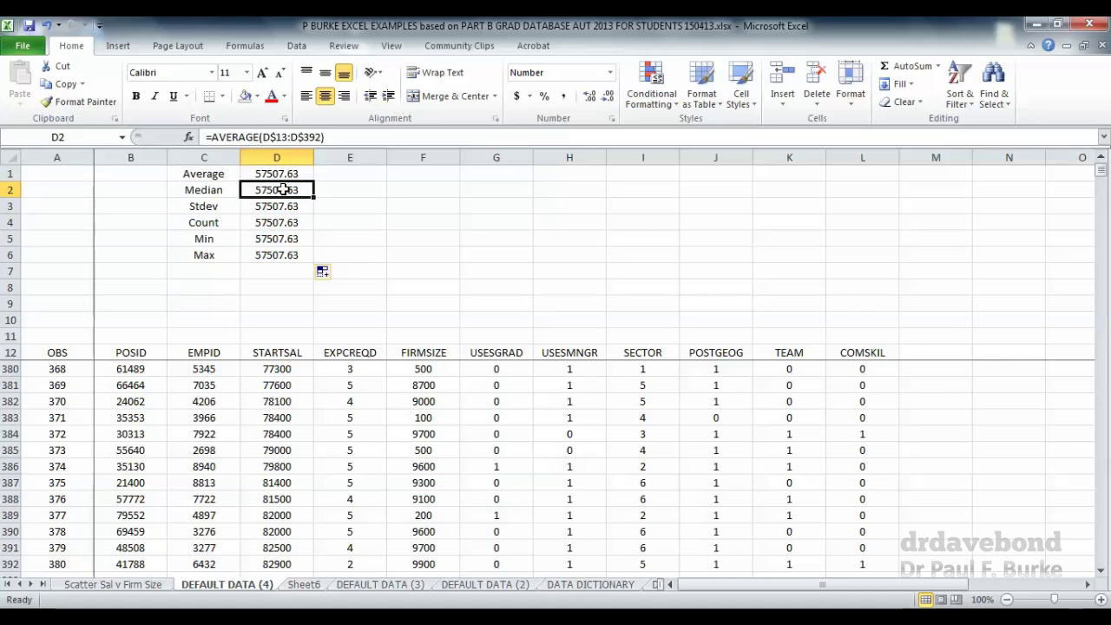
Change D2 to MEDIAN (57300.00) and D4 to COUNT (380.00).
{"action": "left_click", "coordinate": [264, 131]}
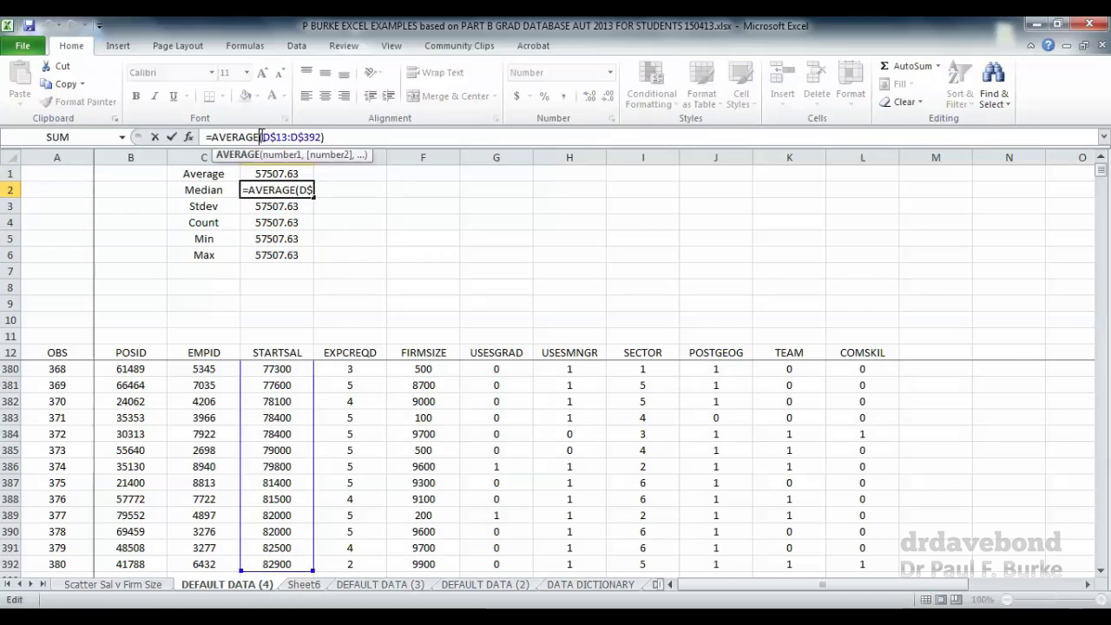
{"action": "double_click", "coordinate": [252, 137]}
{"action": "type", "text": "median"}
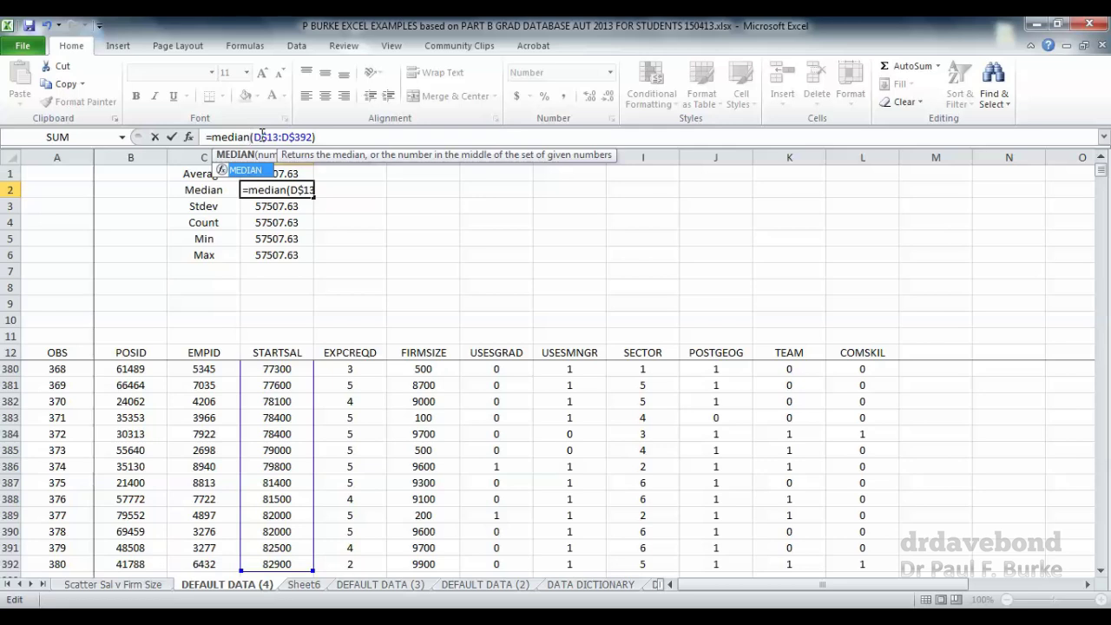
{"action": "key", "text": "Return"}
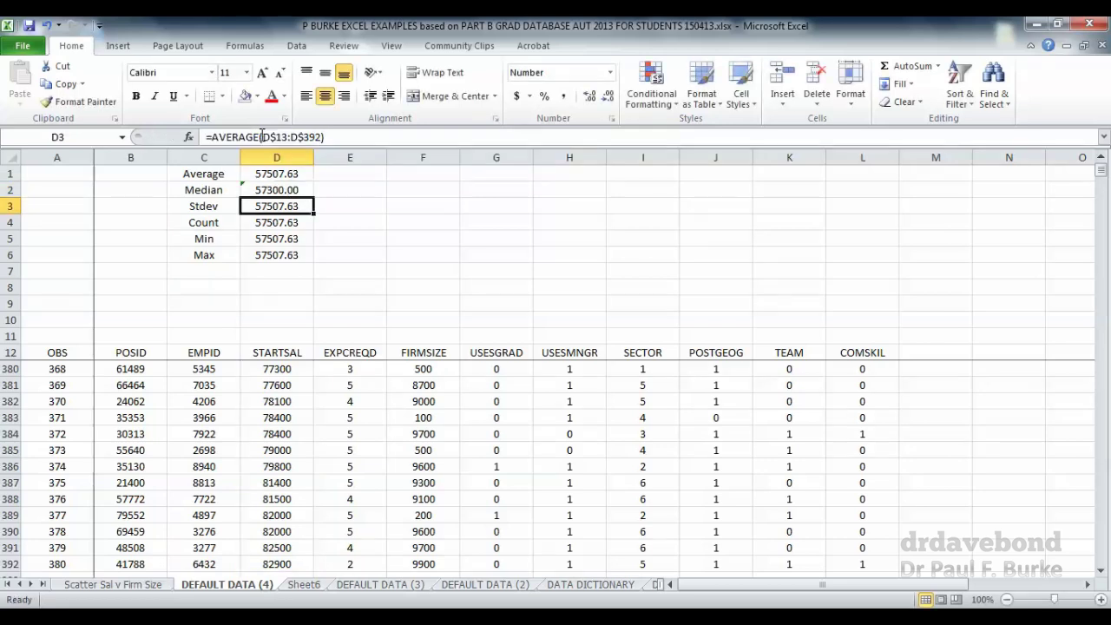
{"action": "key", "text": "Down"}
{"action": "left_click", "coordinate": [261, 136]}
{"action": "key", "text": "shift+Left"}
{"action": "key", "text": "shift+Left"}
{"action": "key", "text": "shift+Left"}
{"action": "key", "text": "shift+Left"}
{"action": "key", "text": "shift+Left"}
{"action": "key", "text": "shift+Left"}
{"action": "key", "text": "shift+Left"}
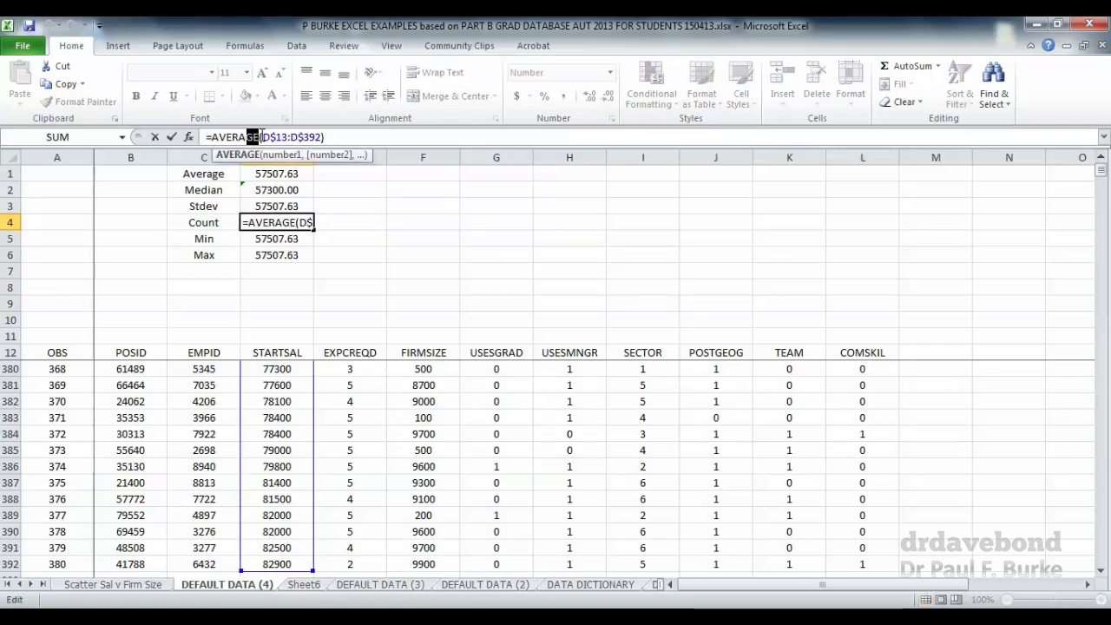
{"action": "type", "text": "count"}
{"action": "key", "text": "Return"}
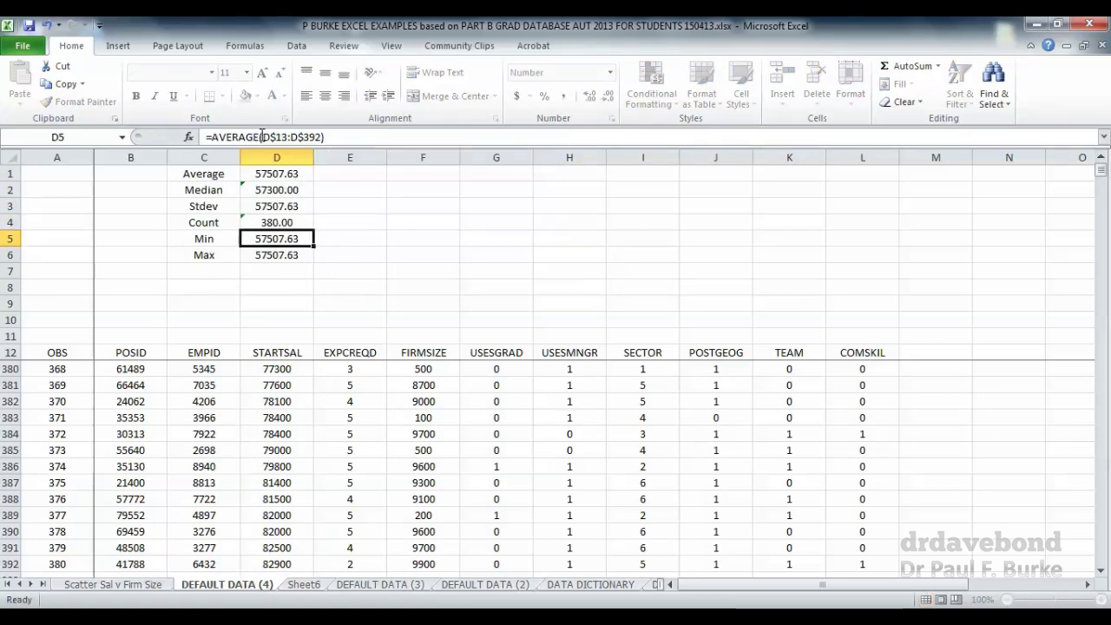
Change D5 to MIN (33800.00) and D6 to MAX (82900.00).
{"action": "left_click", "coordinate": [261, 137]}
{"action": "key", "text": "shift+Left"}
{"action": "key", "text": "shift+Left"}
{"action": "key", "text": "shift+Left"}
{"action": "key", "text": "shift+Left"}
{"action": "key", "text": "shift+Left"}
{"action": "key", "text": "shift+Left"}
{"action": "key", "text": "shift+Left"}
{"action": "type", "text": "min"}
{"action": "key", "text": "Return"}
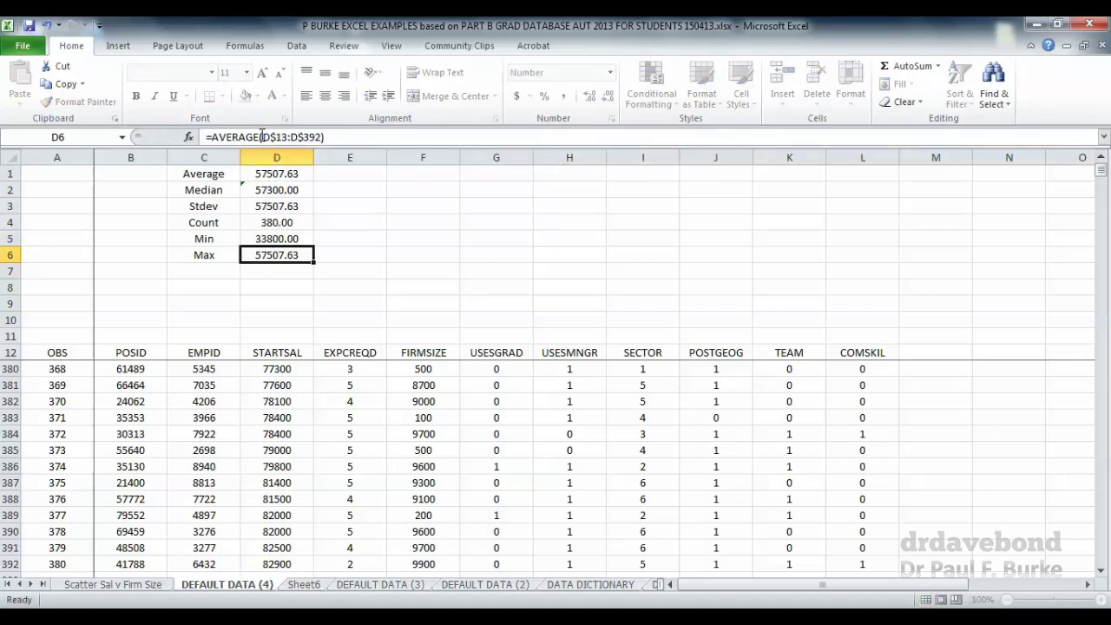
{"action": "left_click", "coordinate": [262, 137]}
{"action": "key", "text": "shift+Left"}
{"action": "key", "text": "shift+Left"}
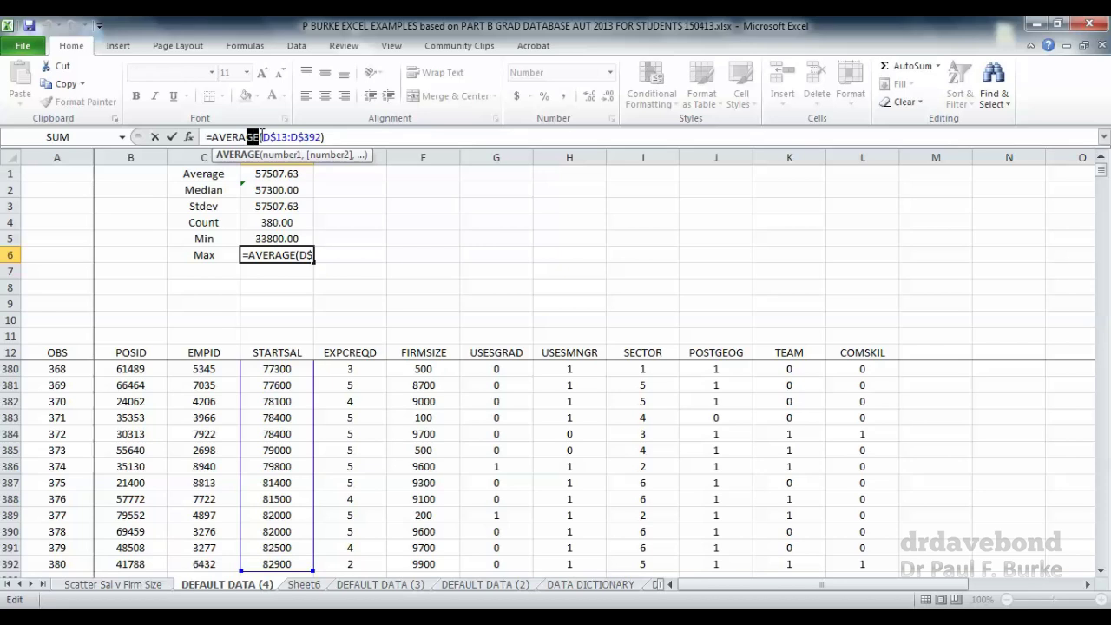
{"action": "key", "text": "shift+Left"}
{"action": "key", "text": "shift+Left"}
{"action": "key", "text": "shift+Left"}
{"action": "key", "text": "shift+Left"}
{"action": "key", "text": "shift+Left"}
{"action": "type", "text": "max"}
{"action": "key", "text": "Return"}
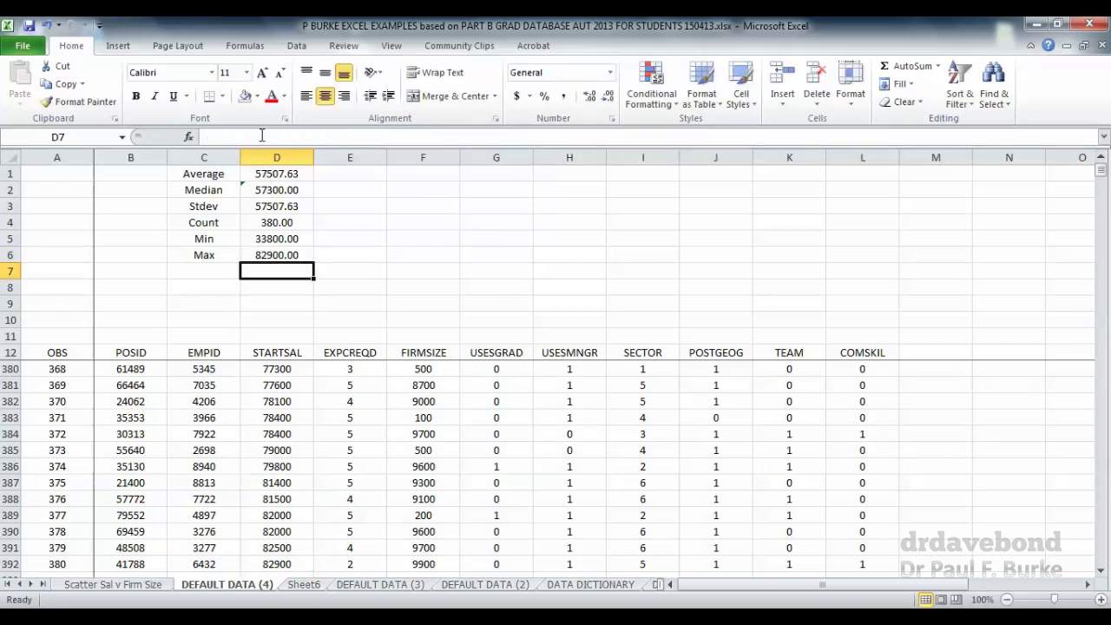
Change D3 to STDEV, giving 10178.76.
{"action": "left_click", "coordinate": [284, 206]}
{"action": "left_click", "coordinate": [260, 136]}
{"action": "double_click", "coordinate": [252, 136]}
{"action": "type", "text": "stdev"}
{"action": "key", "text": "Return"}
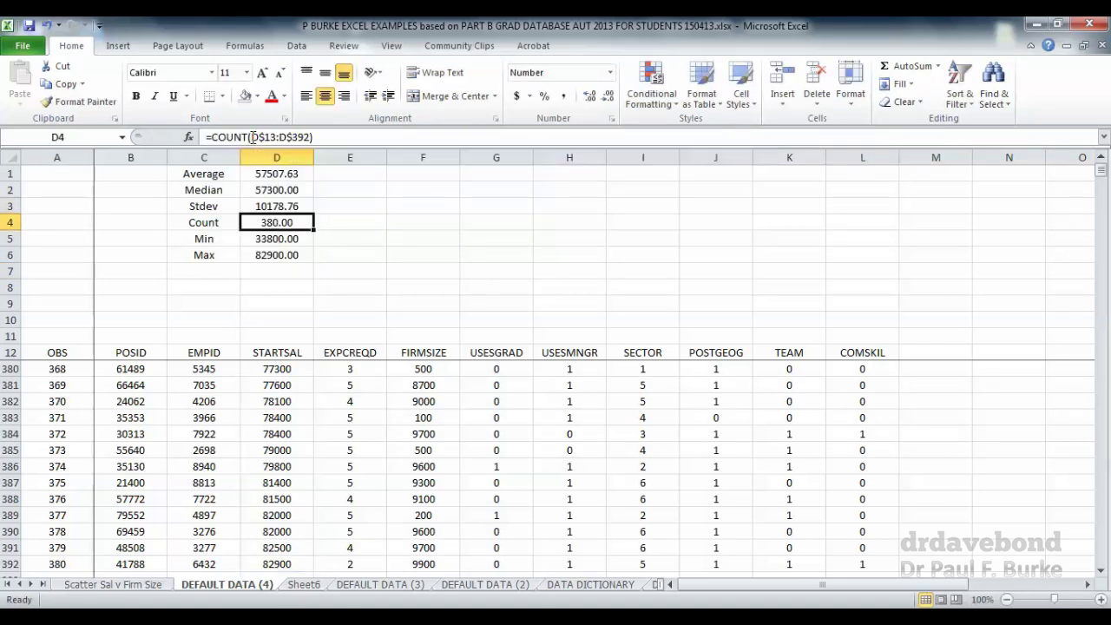
{"action": "left_click", "coordinate": [263, 271]}
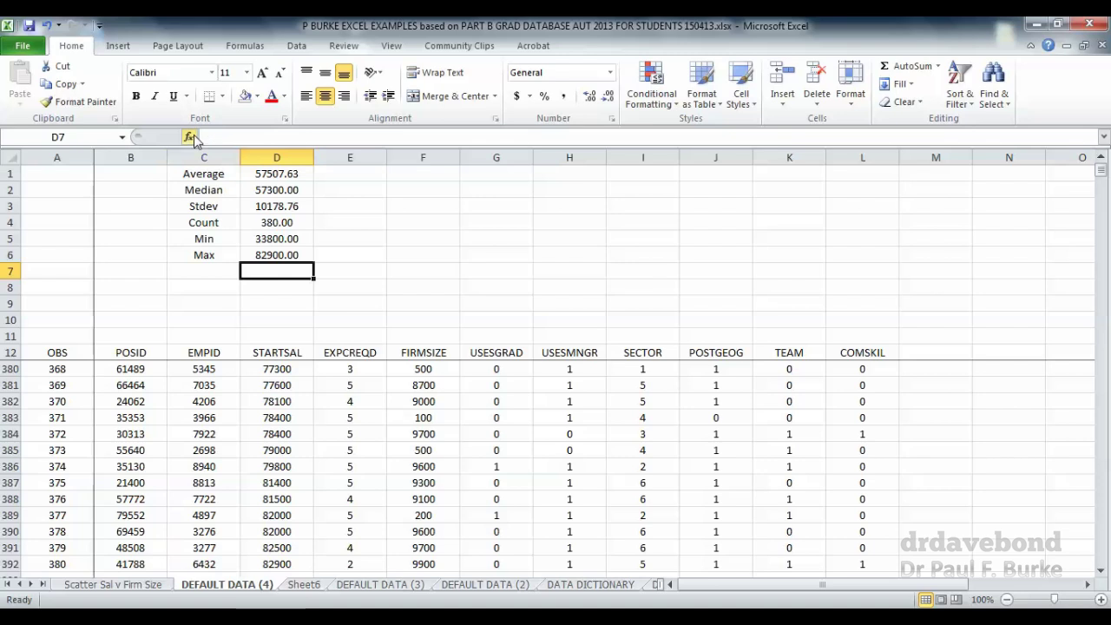
{"action": "left_click", "coordinate": [189, 136]}
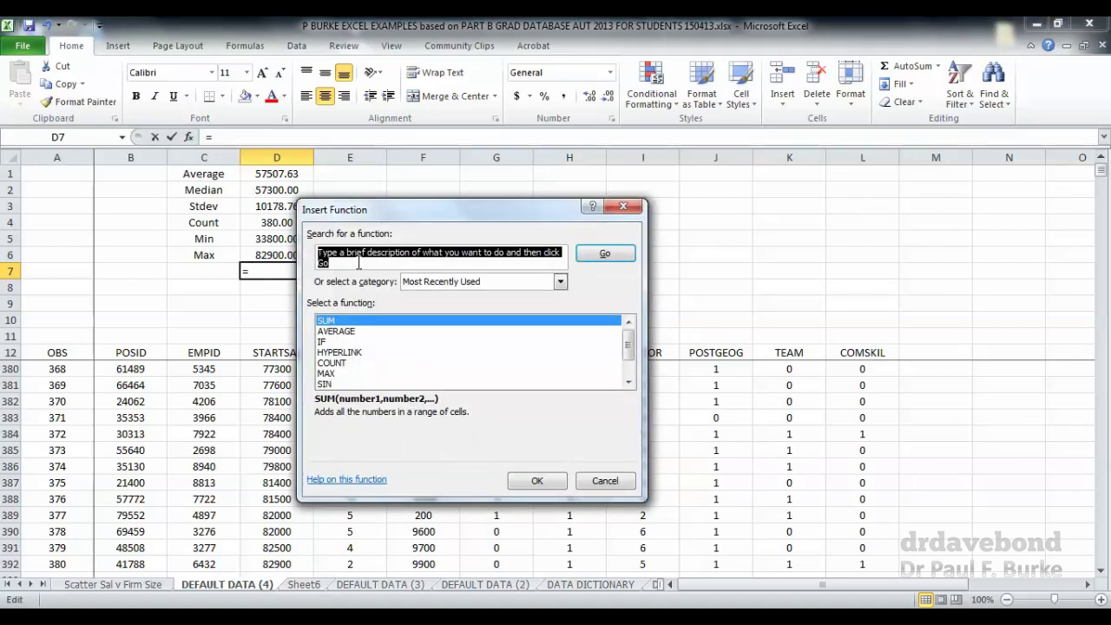
{"action": "type", "text": "stand"}
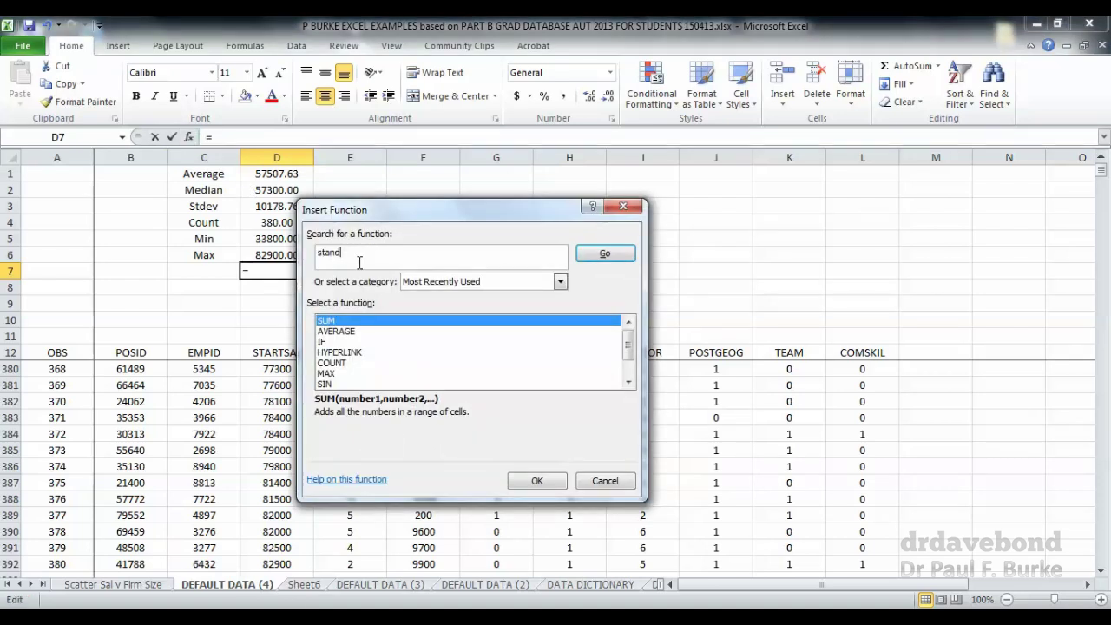
{"action": "type", "text": "ard deviation"}
{"action": "key", "text": "Return"}
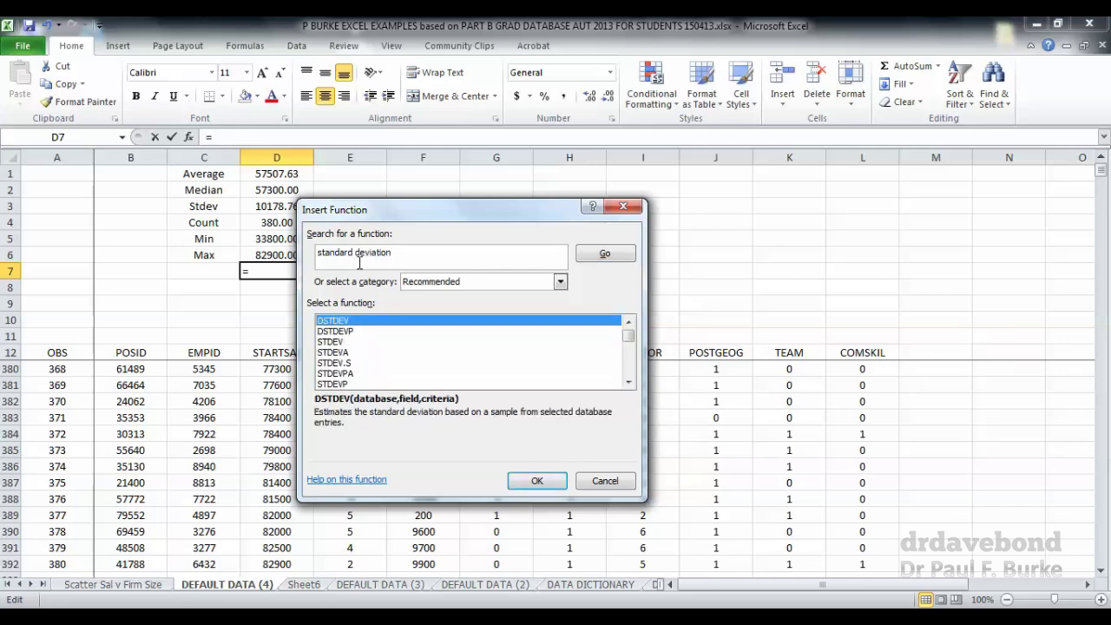
{"action": "left_click", "coordinate": [364, 344]}
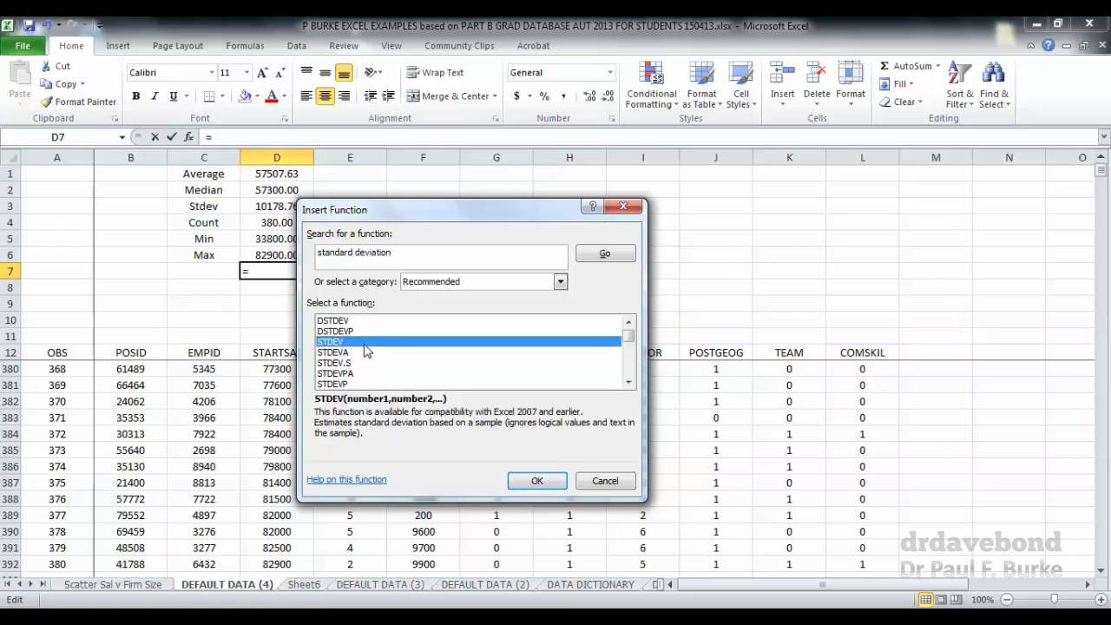
{"action": "key", "text": "Down"}
{"action": "key", "text": "Down"}
{"action": "key", "text": "Down"}
{"action": "key", "text": "Down"}
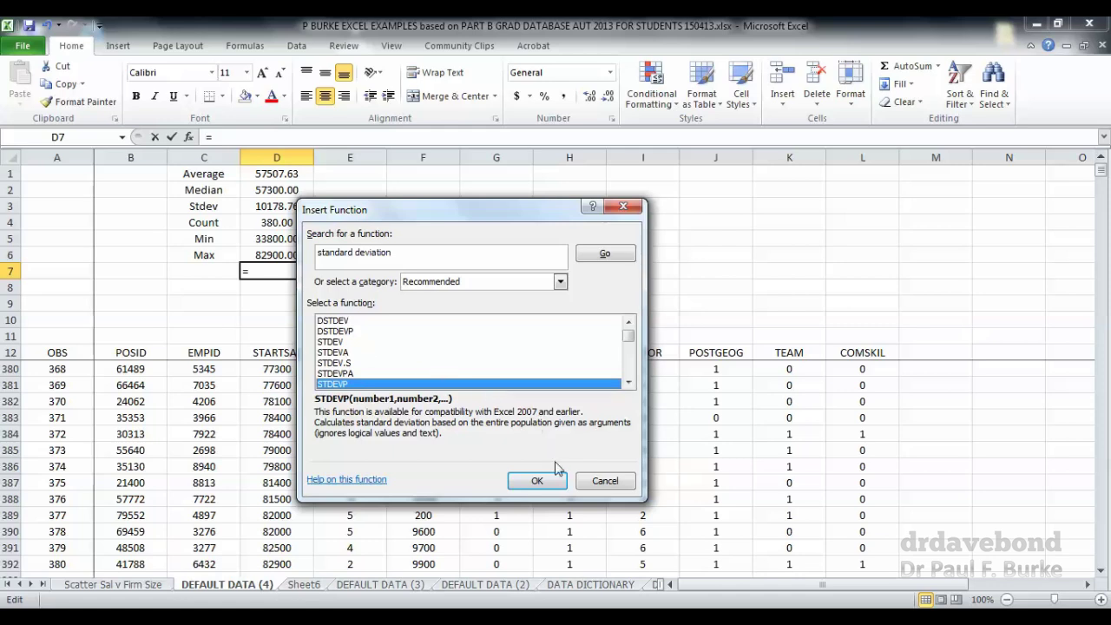
{"action": "left_click", "coordinate": [605, 482]}
{"action": "left_click", "coordinate": [231, 209]}
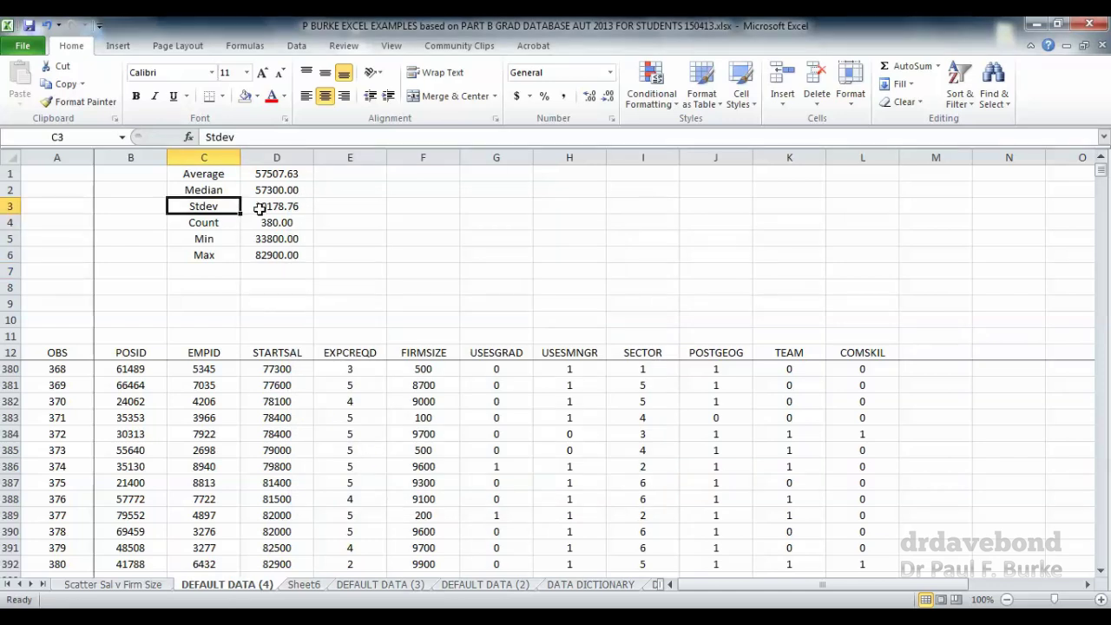
Move the Count, Min and Max rows C4:D6 down one row to C5.
{"action": "left_click_drag", "start_coordinate": [203, 223], "coordinate": [276, 254]}
{"action": "key", "text": "ctrl+x"}
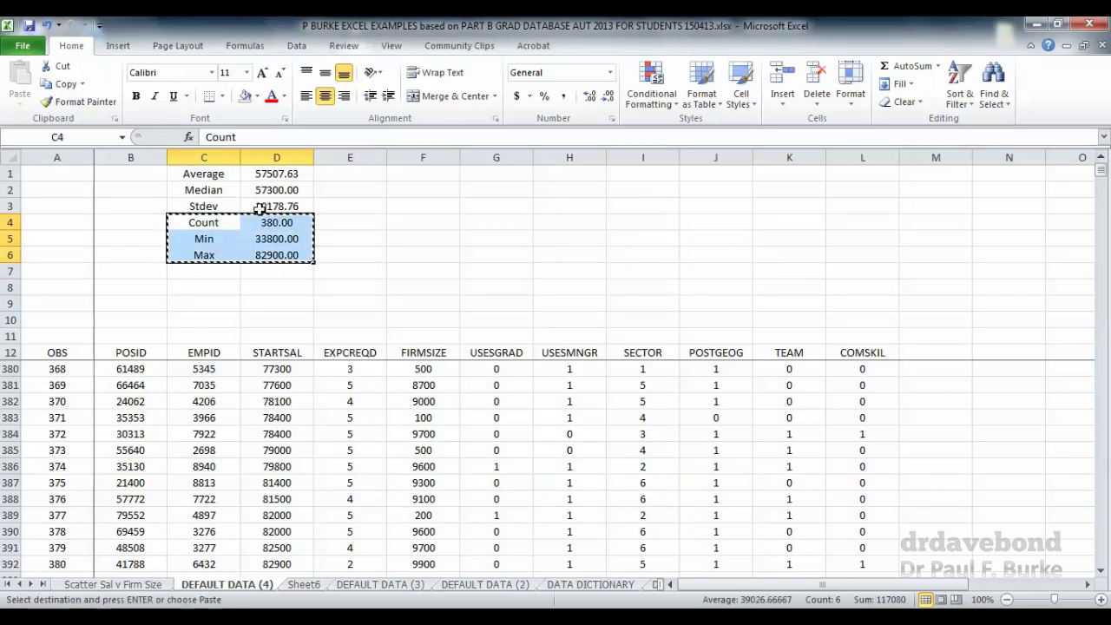
{"action": "left_click", "coordinate": [203, 239]}
{"action": "key", "text": "ctrl+v"}
Review D3's STDEV function arguments and help page, keeping the formula unchanged.
{"action": "left_click", "coordinate": [259, 209]}
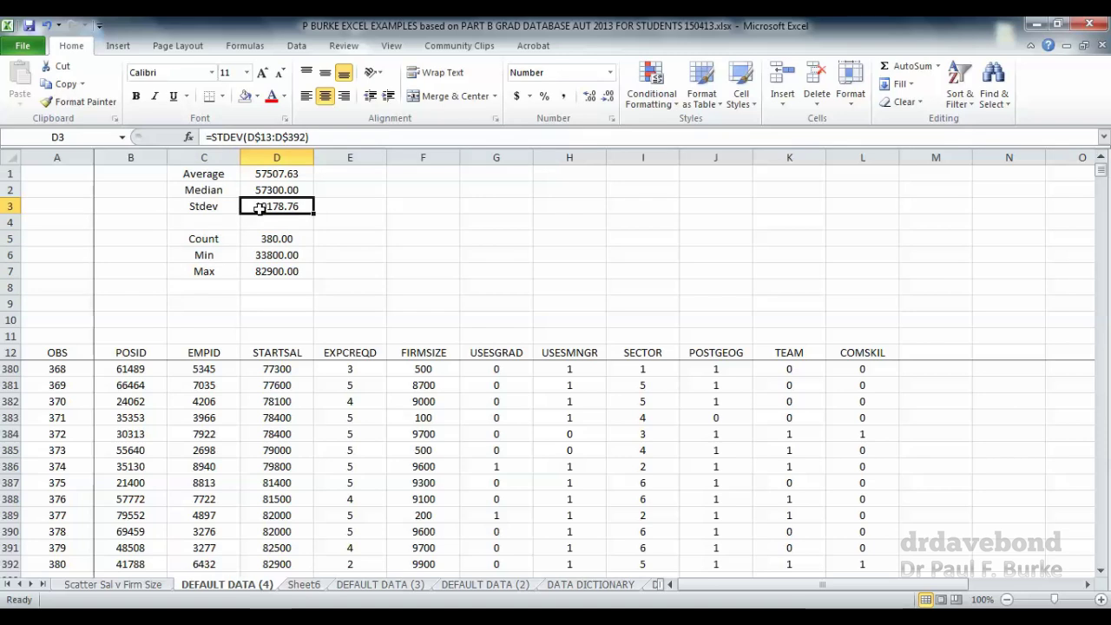
{"action": "left_click", "coordinate": [188, 137]}
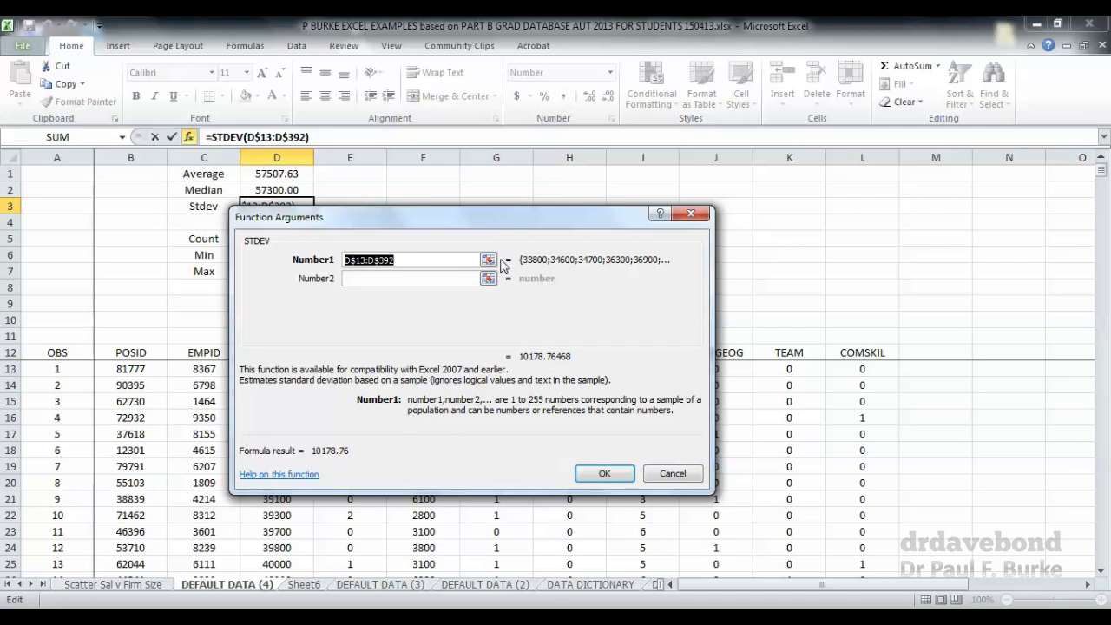
{"action": "left_click", "coordinate": [277, 477]}
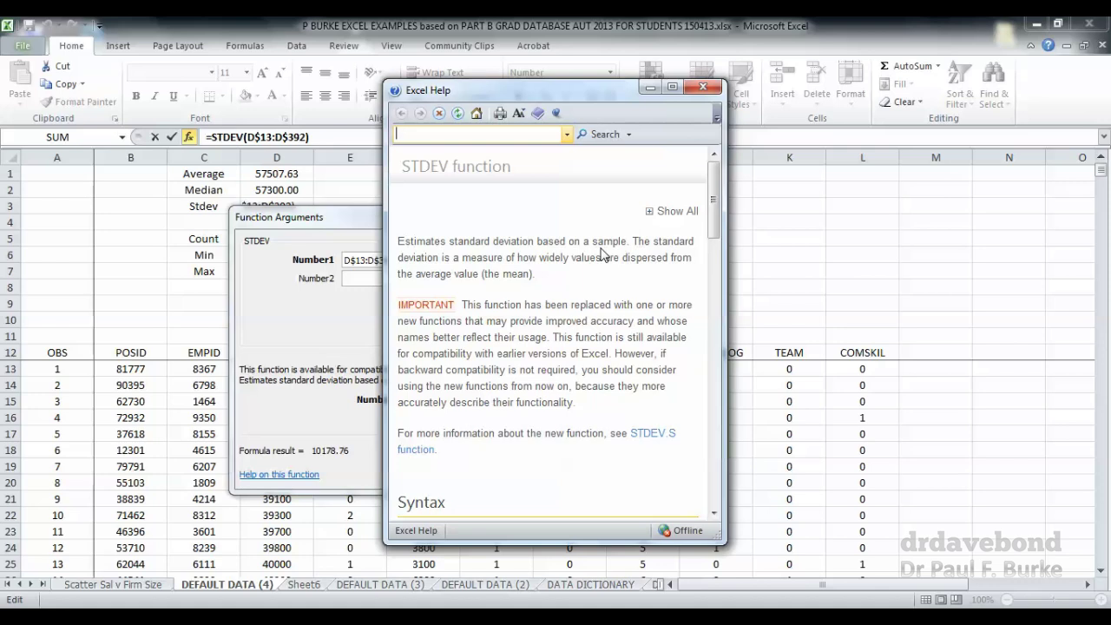
{"action": "left_click", "coordinate": [704, 87]}
{"action": "key", "text": "Return"}
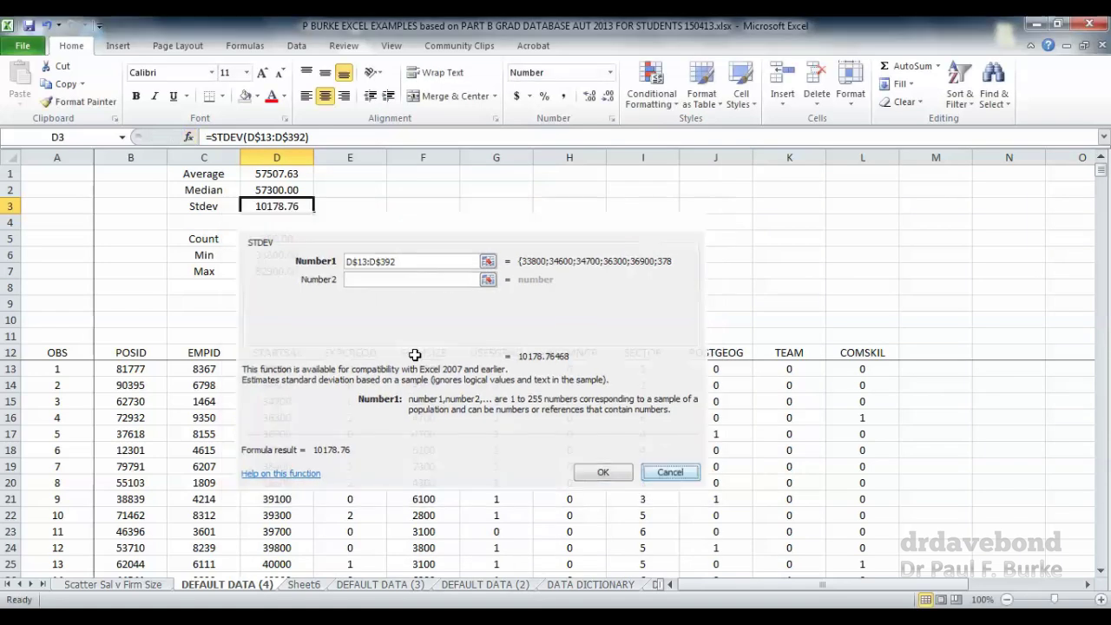
{"action": "key", "text": "Down"}
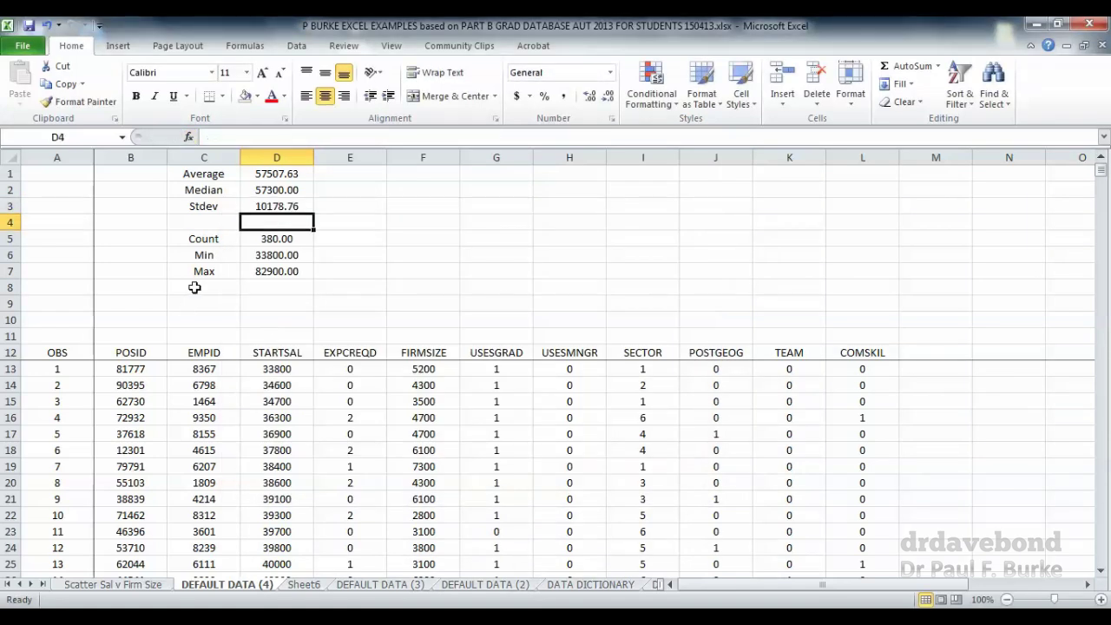
Enter =STDEVP(D13:D392) in D4 and label the row Stdev Pop.
{"action": "type", "text": "=stdevp("}
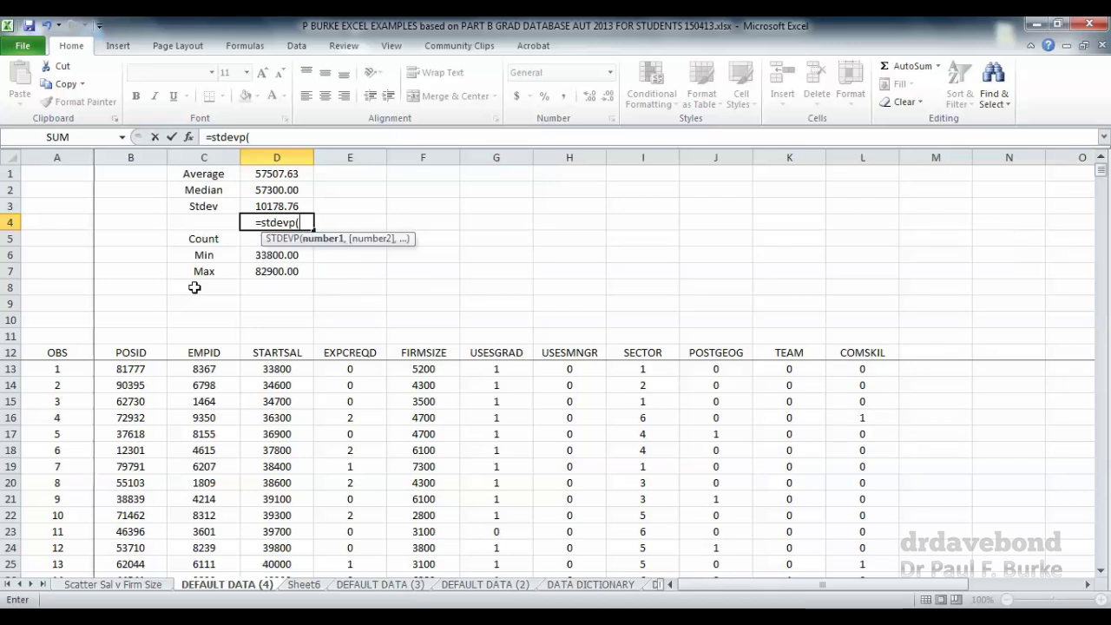
{"action": "left_click", "coordinate": [276, 363]}
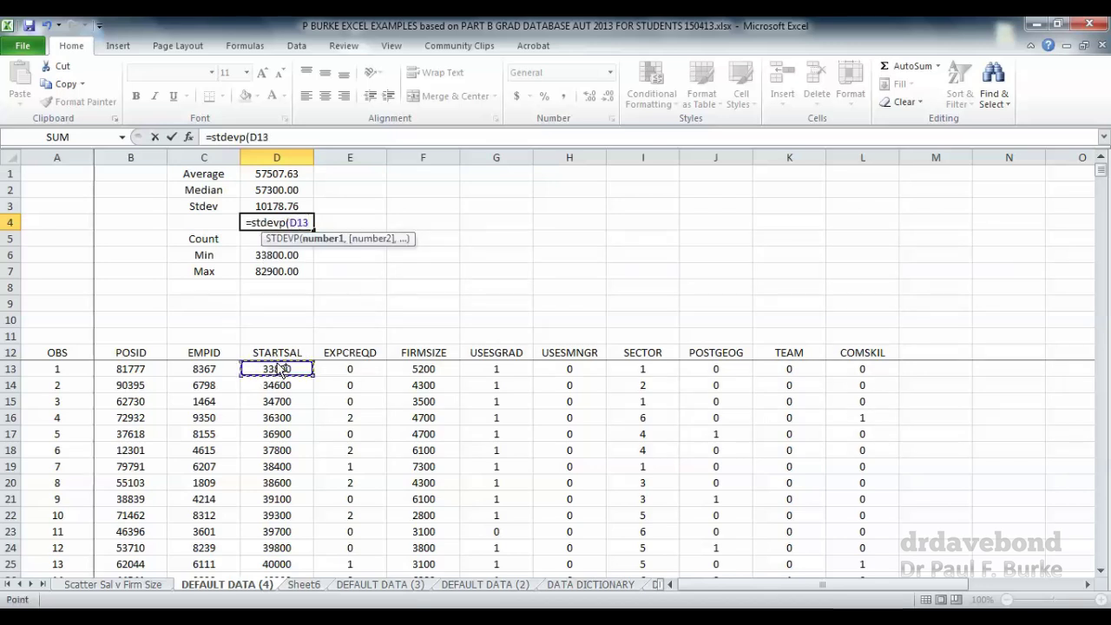
{"action": "key", "text": "ctrl+shift+Down"}
{"action": "key", "text": "Return"}
{"action": "key", "text": "Up"}
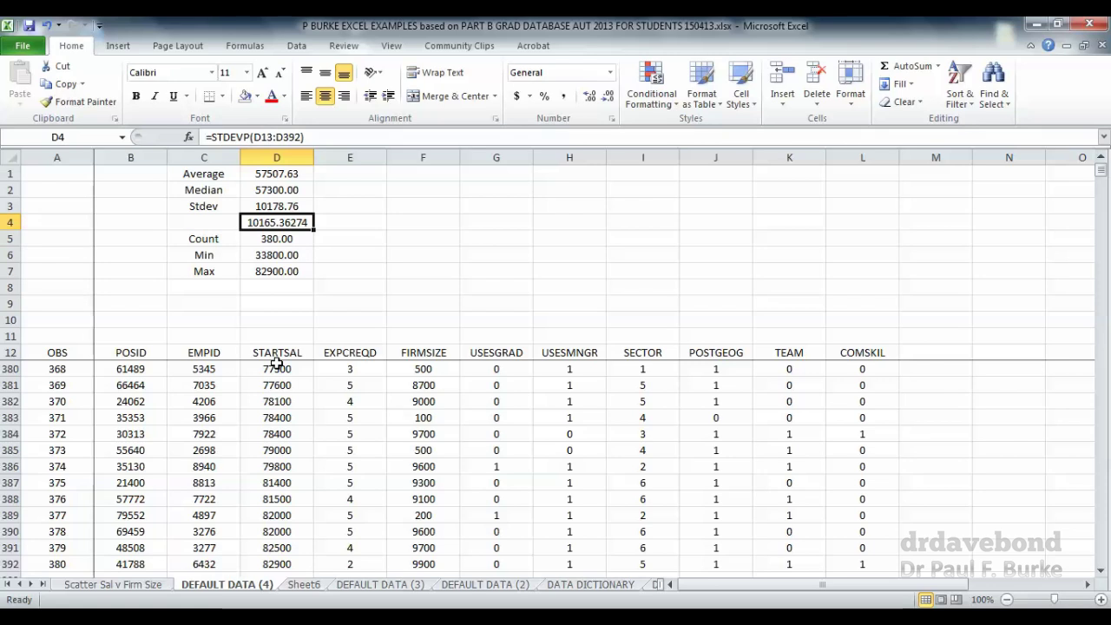
{"action": "left_click", "coordinate": [228, 224]}
{"action": "type", "text": "Stde"}
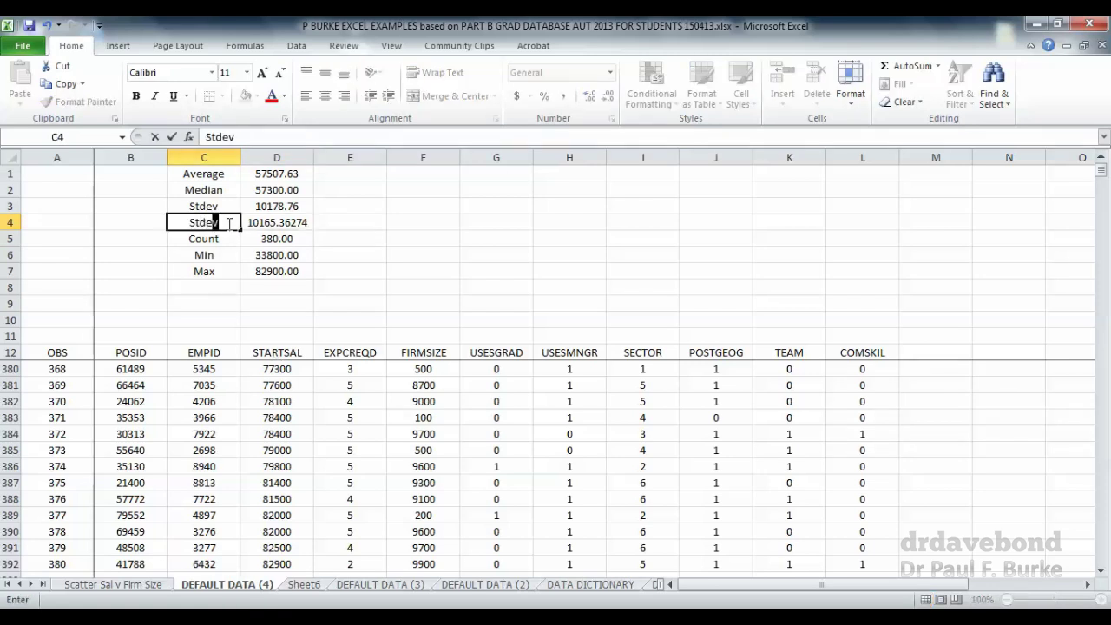
{"action": "type", "text": "v Pop"}
{"action": "key", "text": "Return"}
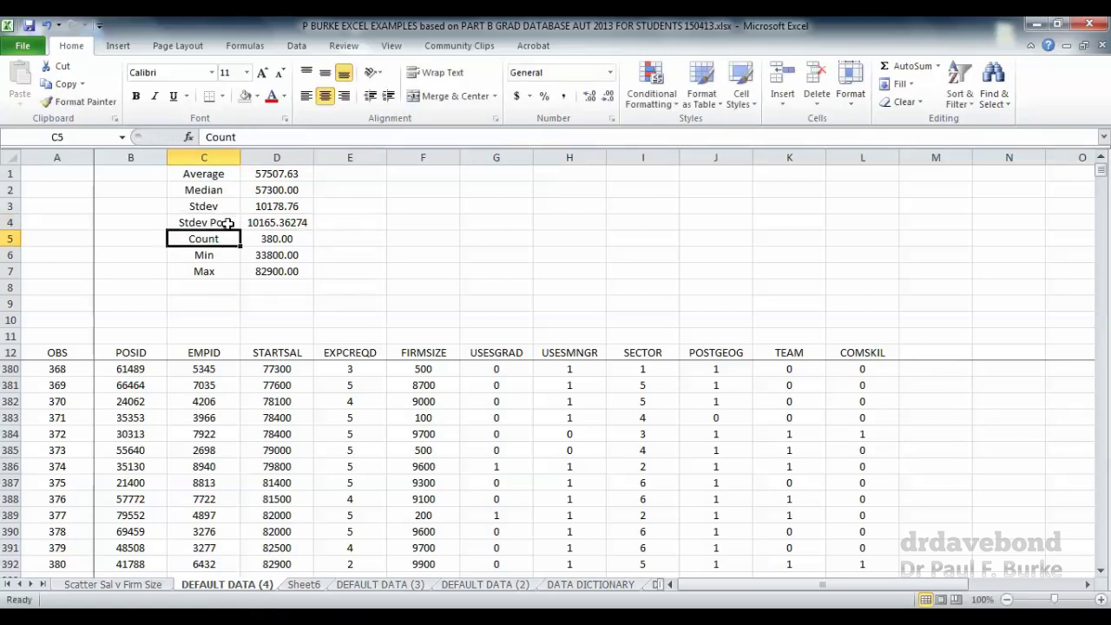
Format the Stdev Pop value in D4 to two decimals, 10165.36.
{"action": "key", "text": "Up"}
{"action": "key", "text": "Right"}
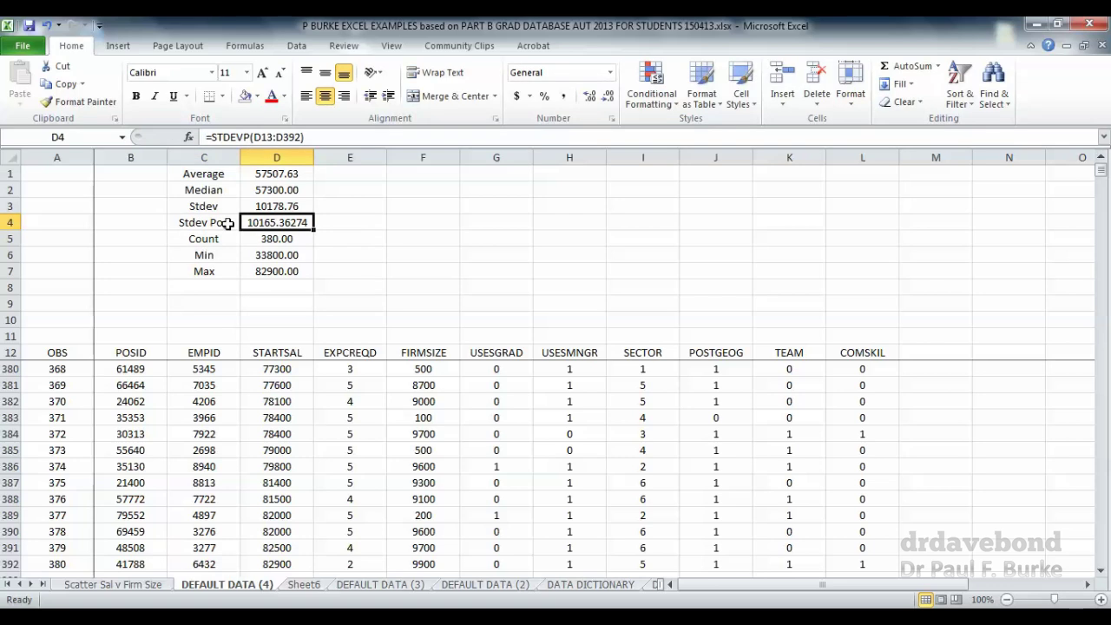
{"action": "left_click", "coordinate": [608, 97]}
{"action": "left_click", "coordinate": [608, 97]}
{"action": "left_click", "coordinate": [608, 96]}
{"action": "left_click", "coordinate": [590, 97]}
{"action": "left_click", "coordinate": [487, 184]}
{"action": "scroll", "coordinate": [488, 184], "scroll_direction": "up", "scroll_amount": 5}
Fill the D1:D7 summary formulas across into columns E and F for EXPCREQD and FIRMSIZE.
{"action": "left_click", "coordinate": [271, 173]}
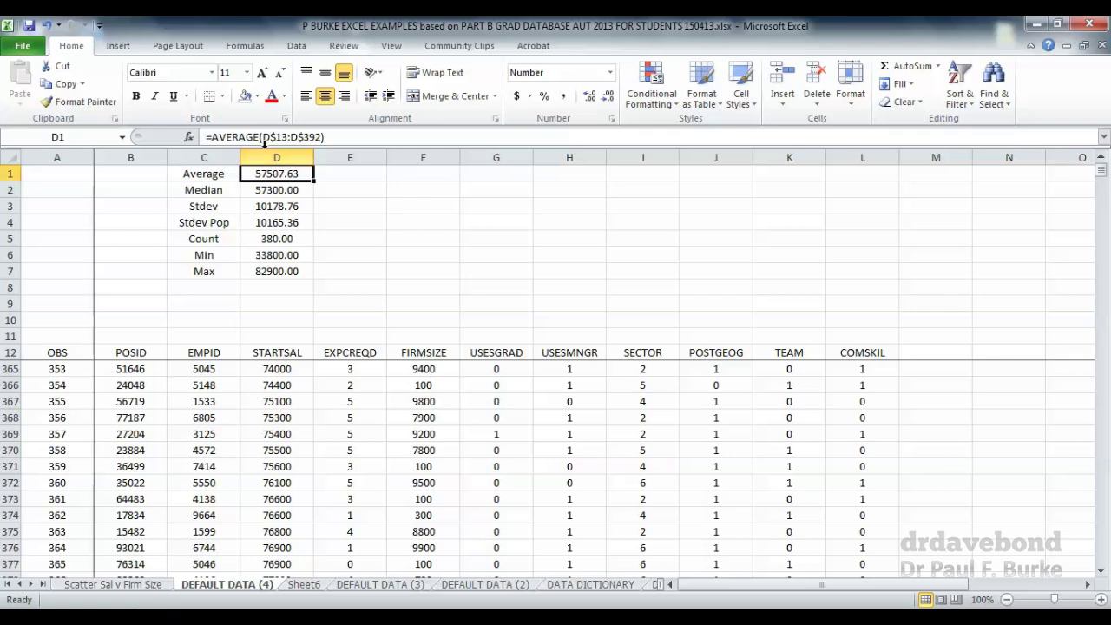
{"action": "left_click_drag", "start_coordinate": [287, 173], "coordinate": [438, 287]}
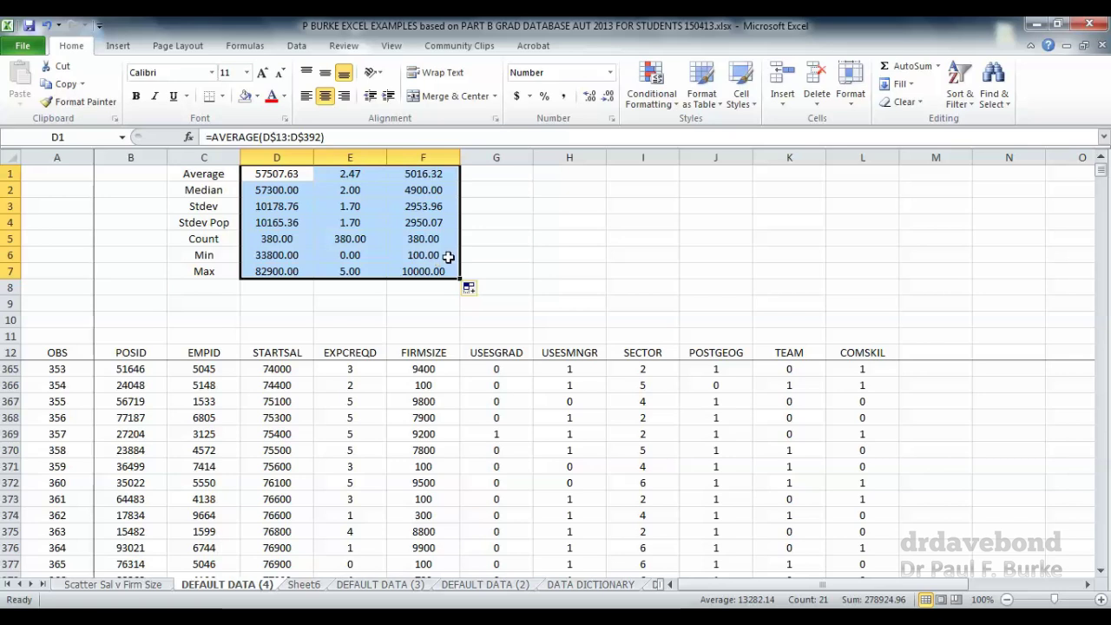
{"action": "left_click", "coordinate": [297, 49]}
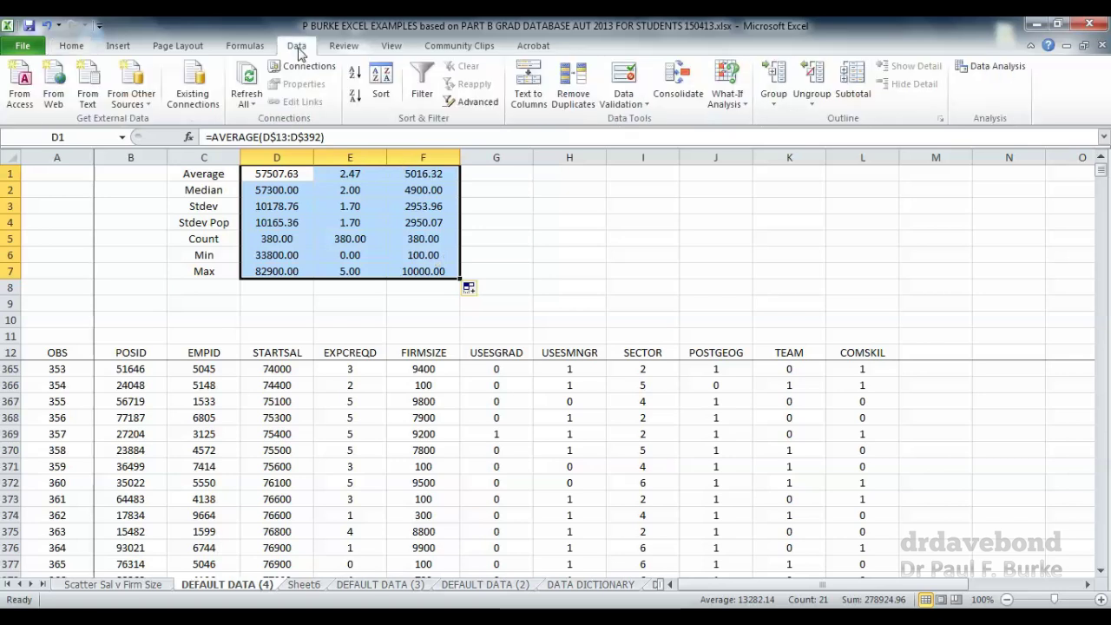
Choose Descriptive Statistics from the Data Analysis tools and confirm it.
{"action": "left_click", "coordinate": [985, 71]}
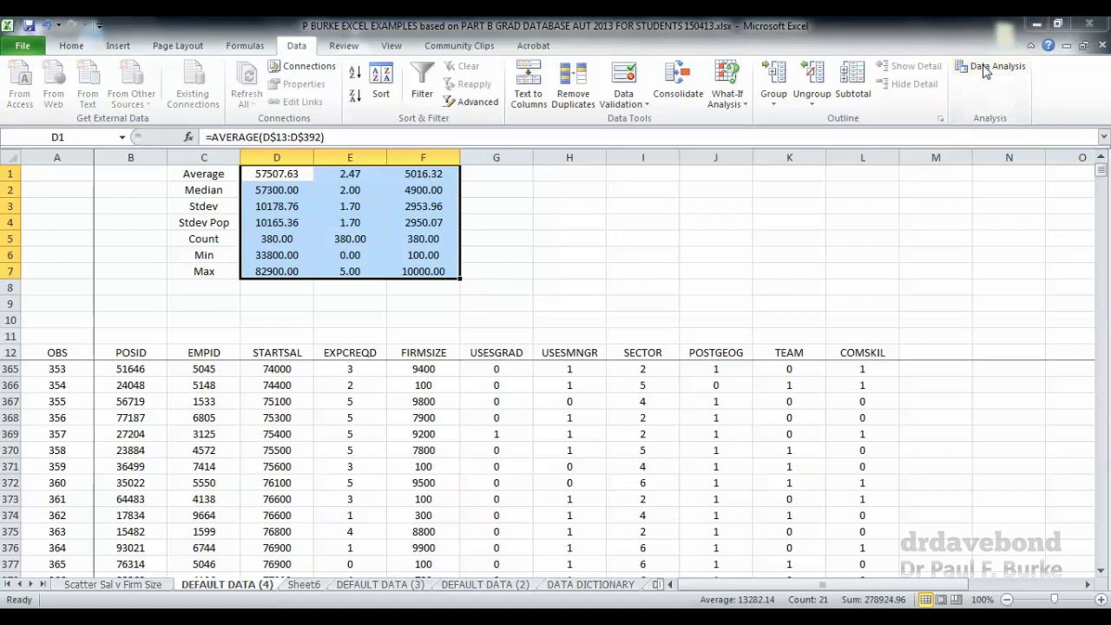
{"action": "left_click", "coordinate": [428, 350]}
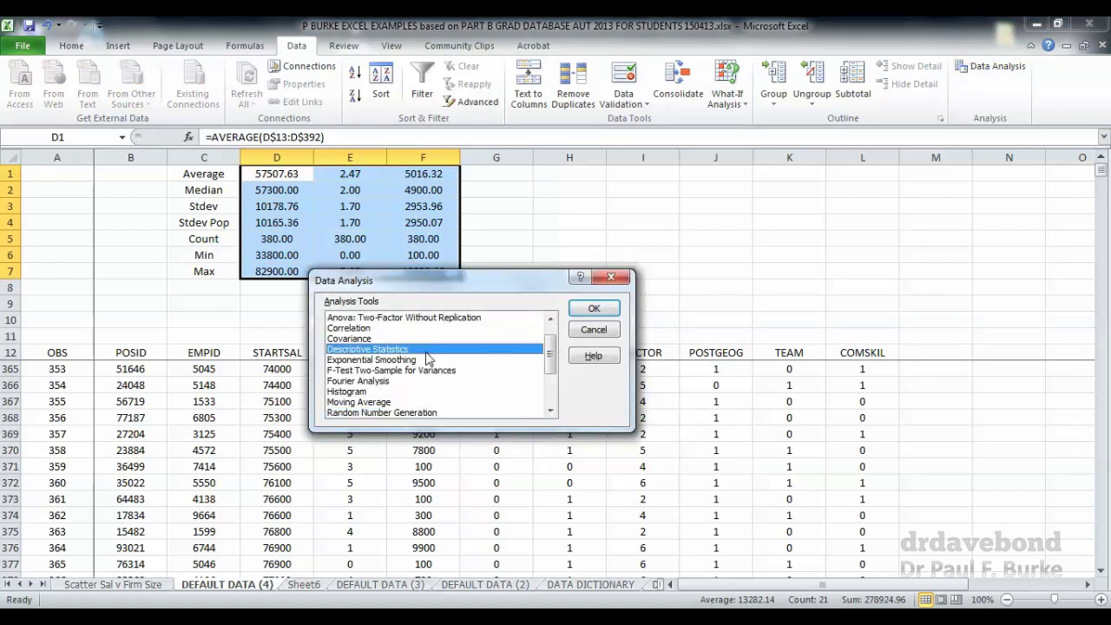
{"action": "scroll", "coordinate": [428, 358], "scroll_direction": "up", "scroll_amount": 1}
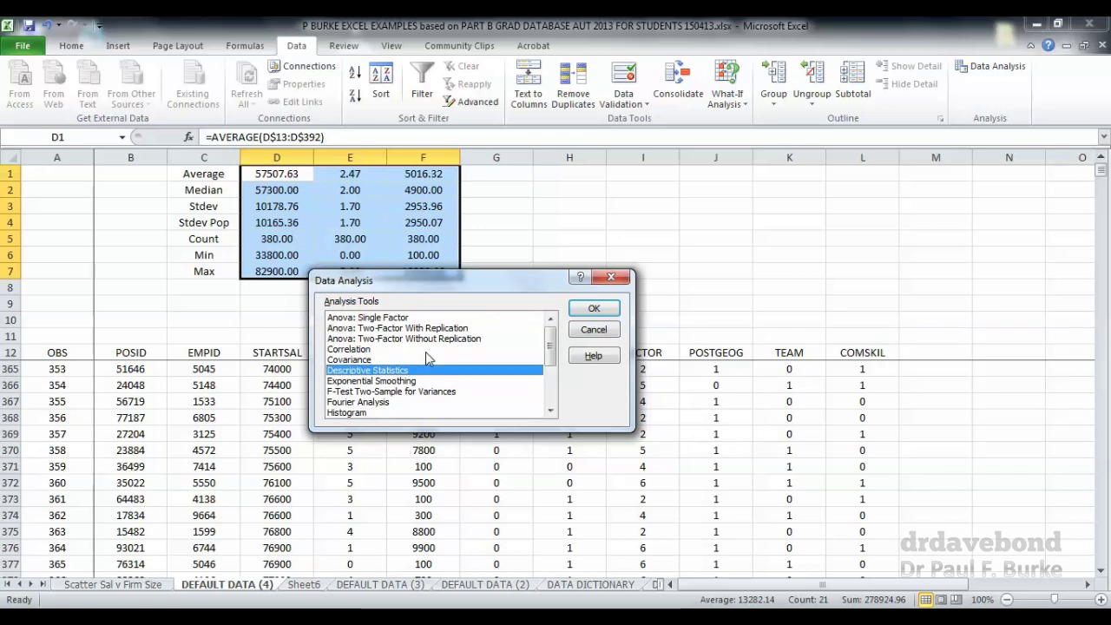
{"action": "scroll", "coordinate": [428, 359], "scroll_direction": "down", "scroll_amount": 1}
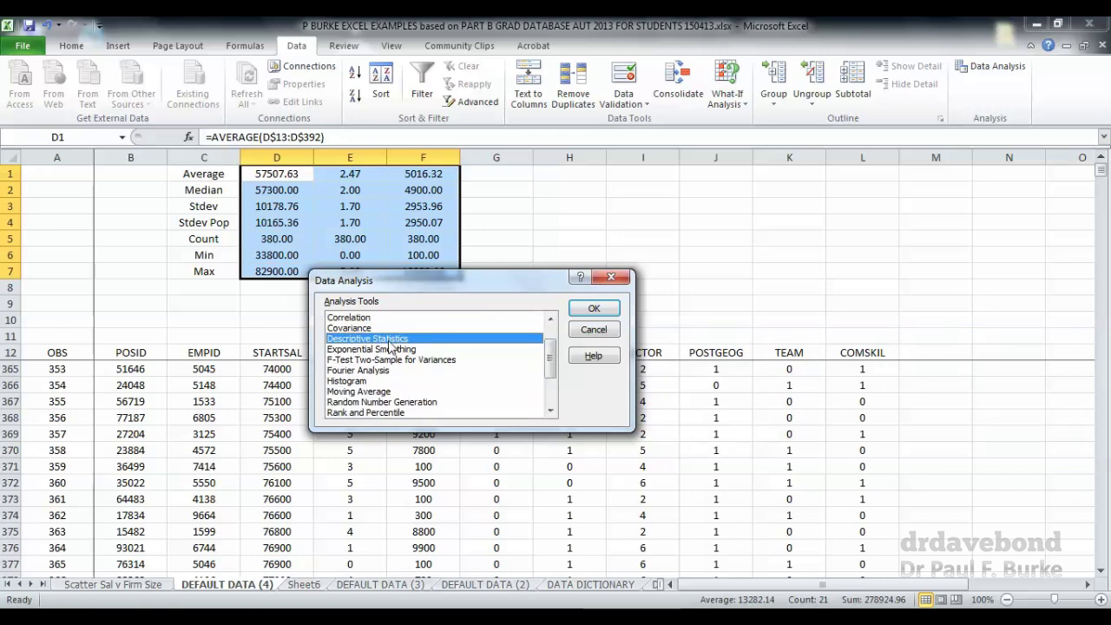
{"action": "left_click", "coordinate": [594, 310]}
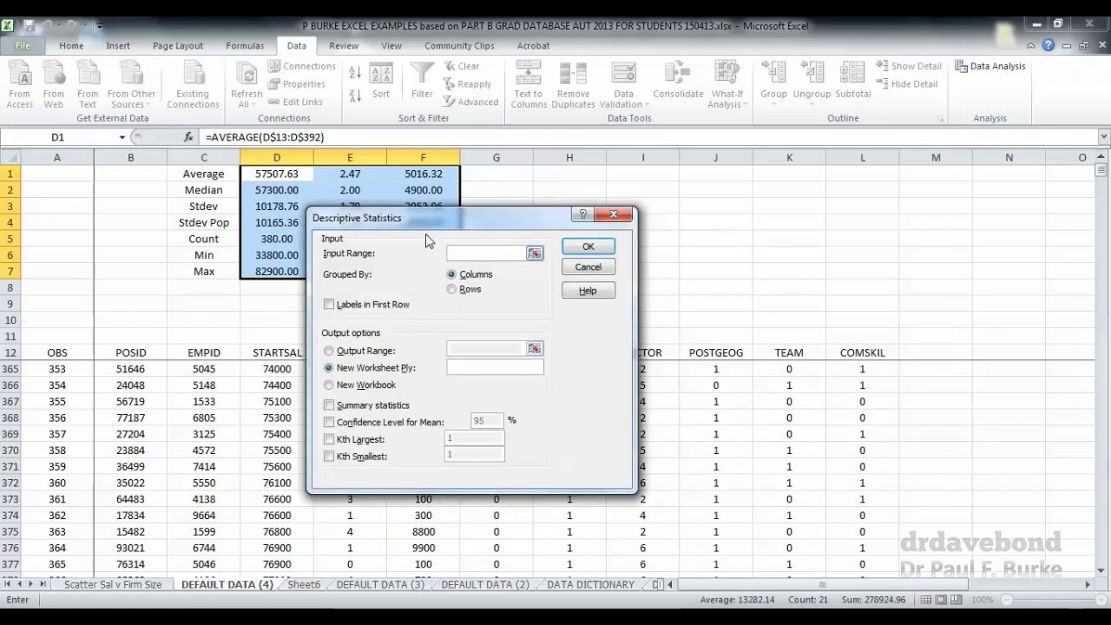
Set the Descriptive Statistics input range to $D$12:$F$392, covering STARTSAL through FIRMSIZE.
{"action": "left_click", "coordinate": [534, 254]}
{"action": "left_click", "coordinate": [307, 355]}
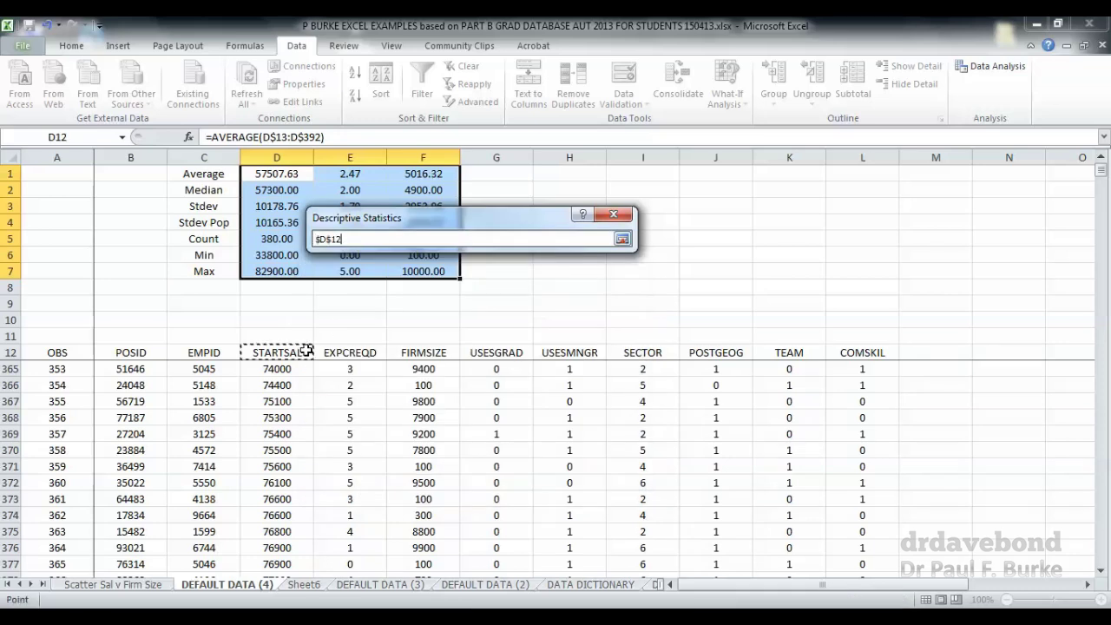
{"action": "key", "text": "shift+Right"}
{"action": "key", "text": "shift+Right"}
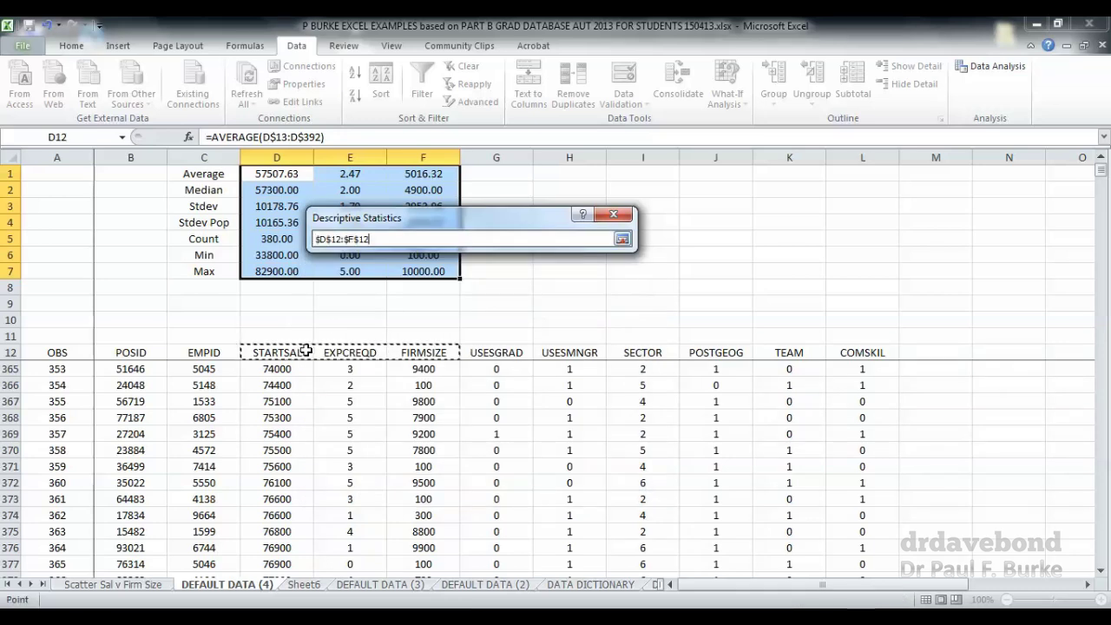
{"action": "key", "text": "ctrl+shift+Down"}
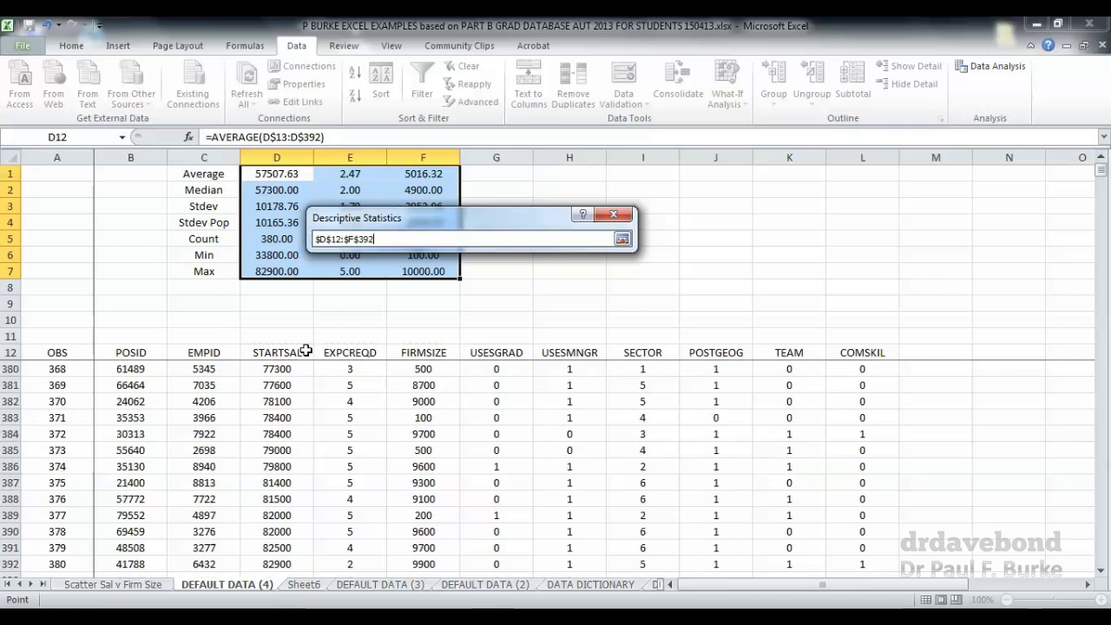
{"action": "key", "text": "Return"}
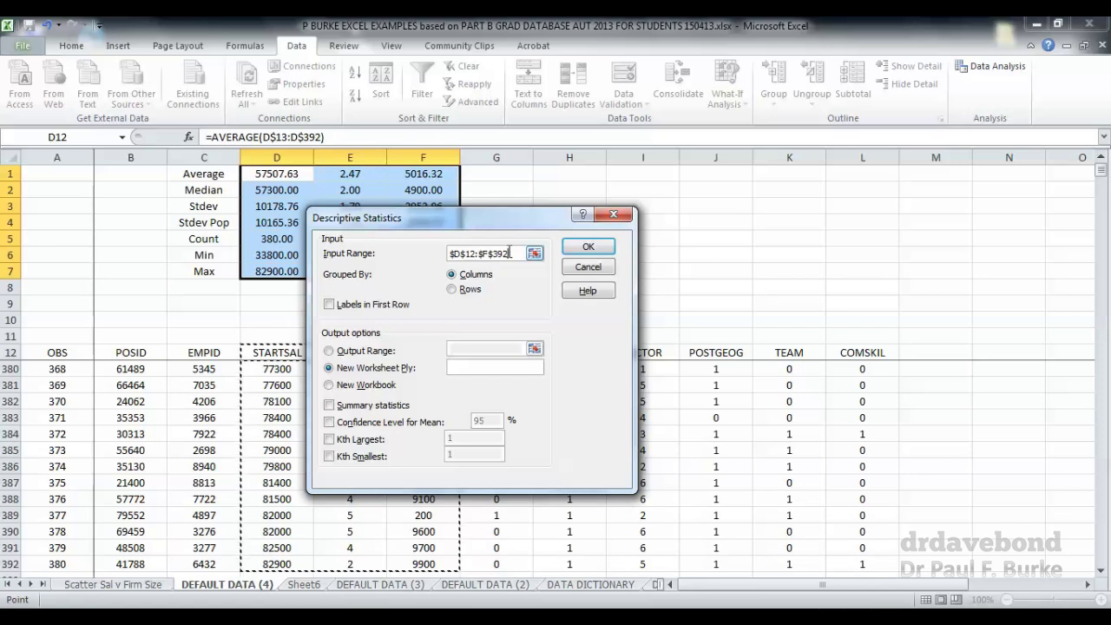
{"action": "left_click_drag", "start_coordinate": [388, 217], "coordinate": [551, 202]}
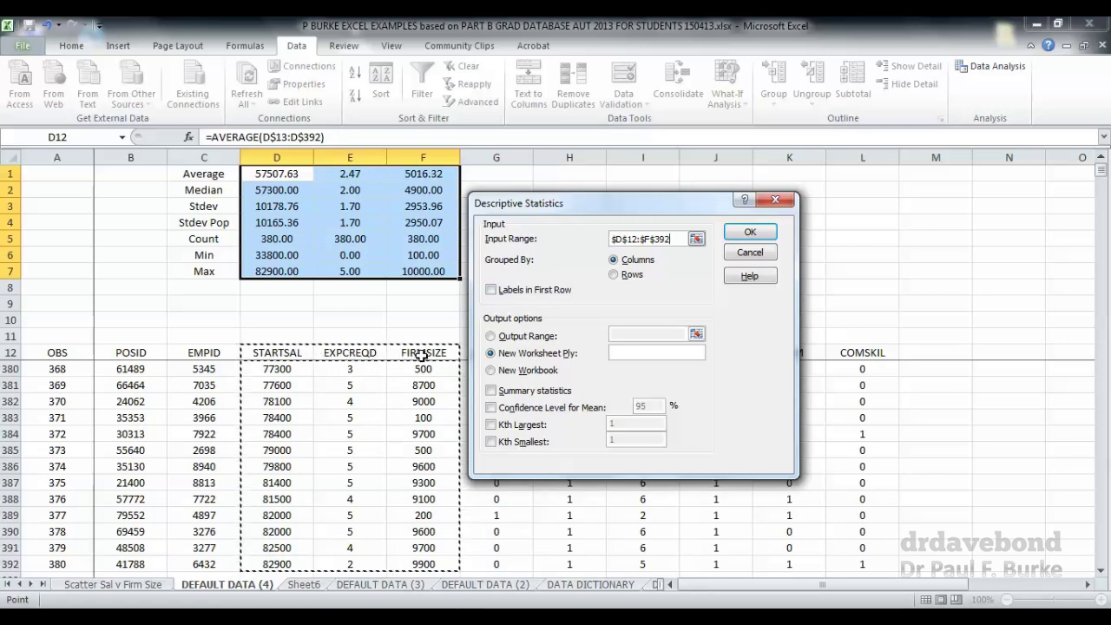
Tick Labels in First Row, output to $N$2 with Summary statistics, and run the analysis.
{"action": "left_click", "coordinate": [491, 292]}
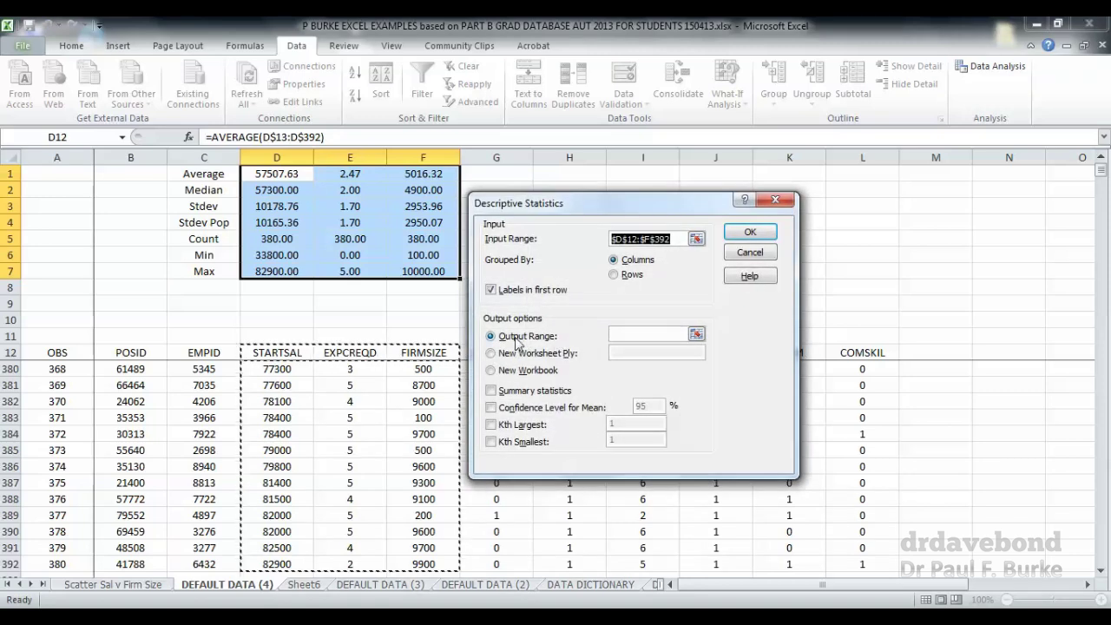
{"action": "left_click", "coordinate": [696, 335]}
{"action": "left_click", "coordinate": [976, 184]}
{"action": "scroll", "coordinate": [976, 184], "scroll_direction": "up", "scroll_amount": 4}
{"action": "scroll", "coordinate": [975, 184], "scroll_direction": "up", "scroll_amount": 6}
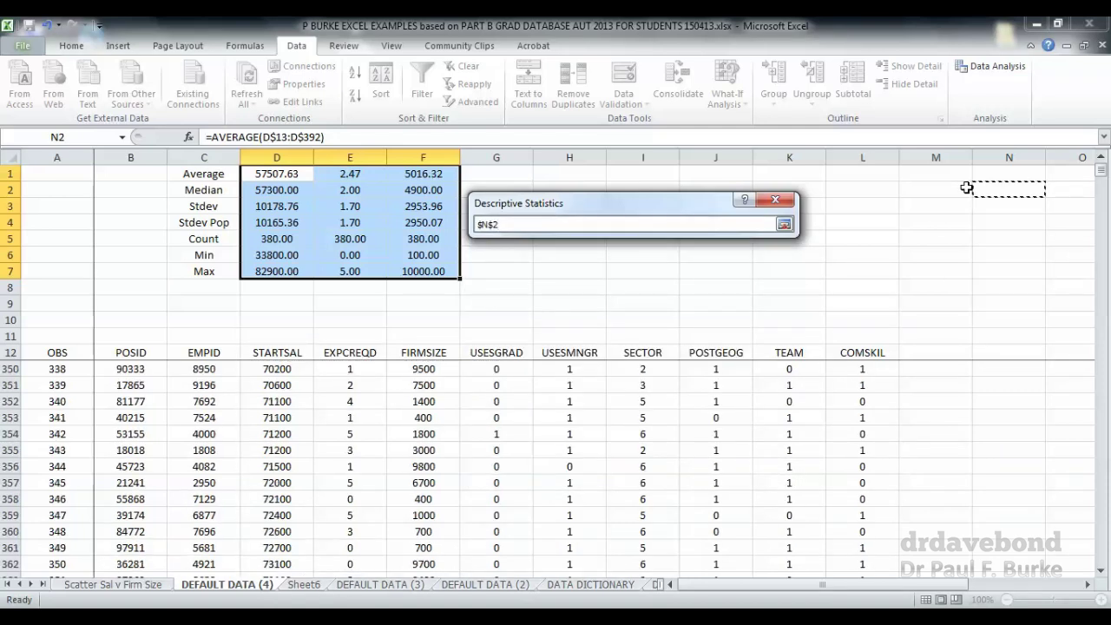
{"action": "key", "text": "Return"}
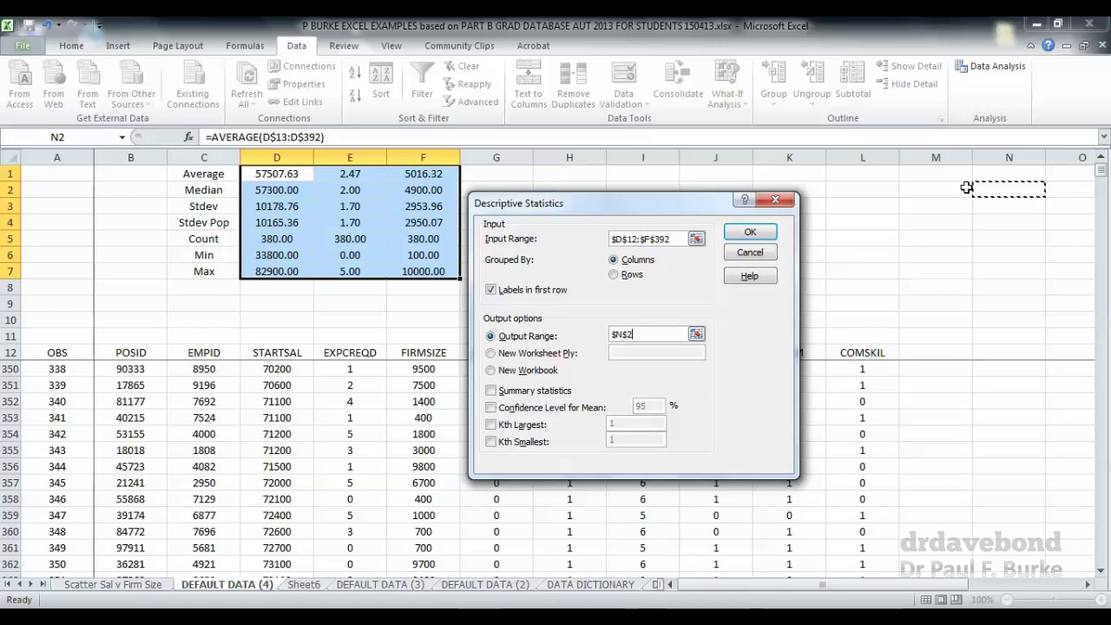
{"action": "left_click", "coordinate": [510, 391]}
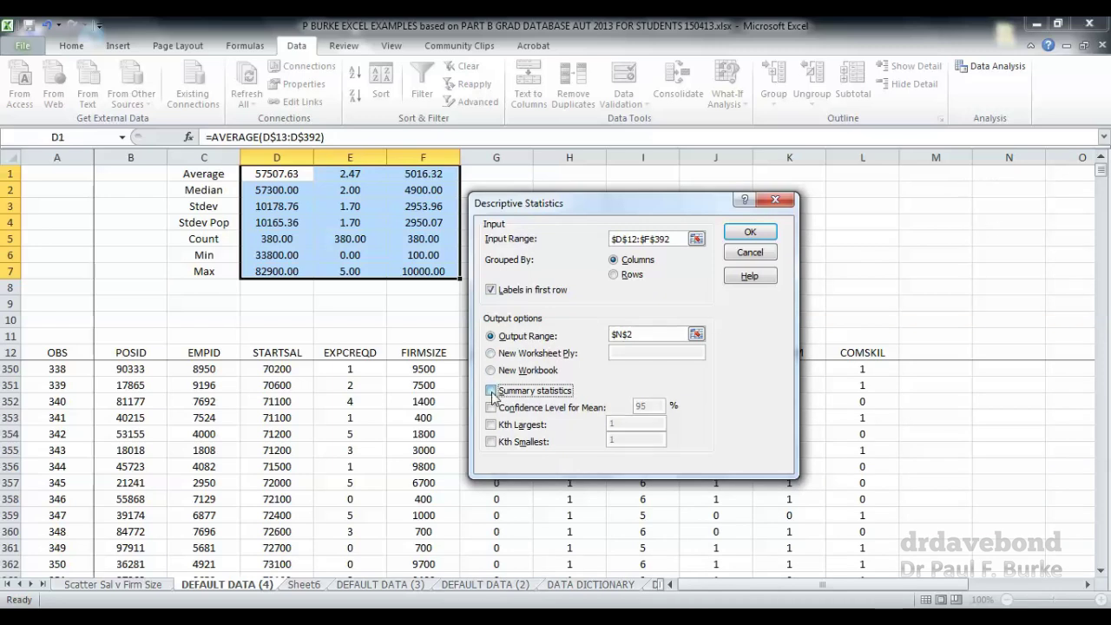
{"action": "left_click", "coordinate": [752, 233]}
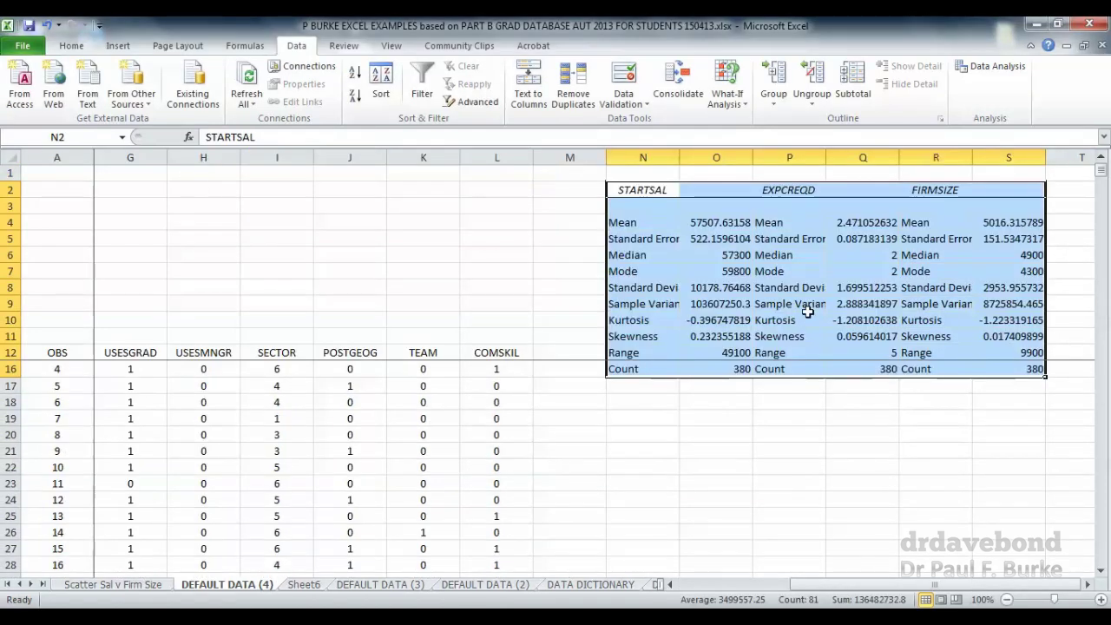
{"action": "left_click", "coordinate": [665, 222]}
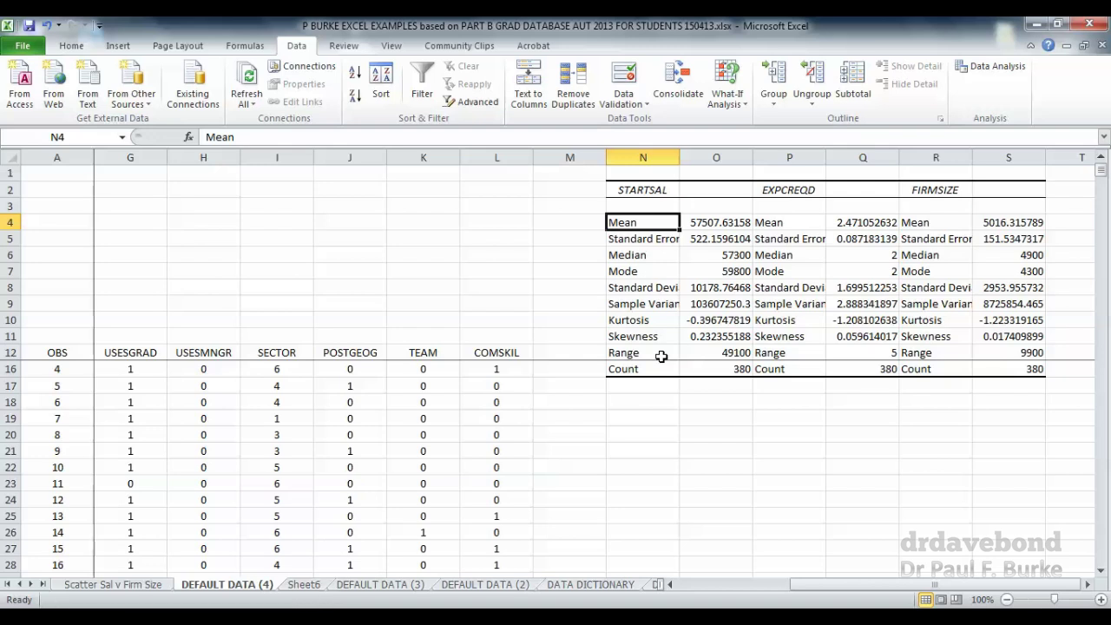
{"action": "key", "text": "Left"}
{"action": "key", "text": "Left"}
{"action": "key", "text": "Left"}
{"action": "key", "text": "Left"}
{"action": "key", "text": "Left"}
{"action": "key", "text": "Left"}
{"action": "key", "text": "Left"}
{"action": "key", "text": "Left"}
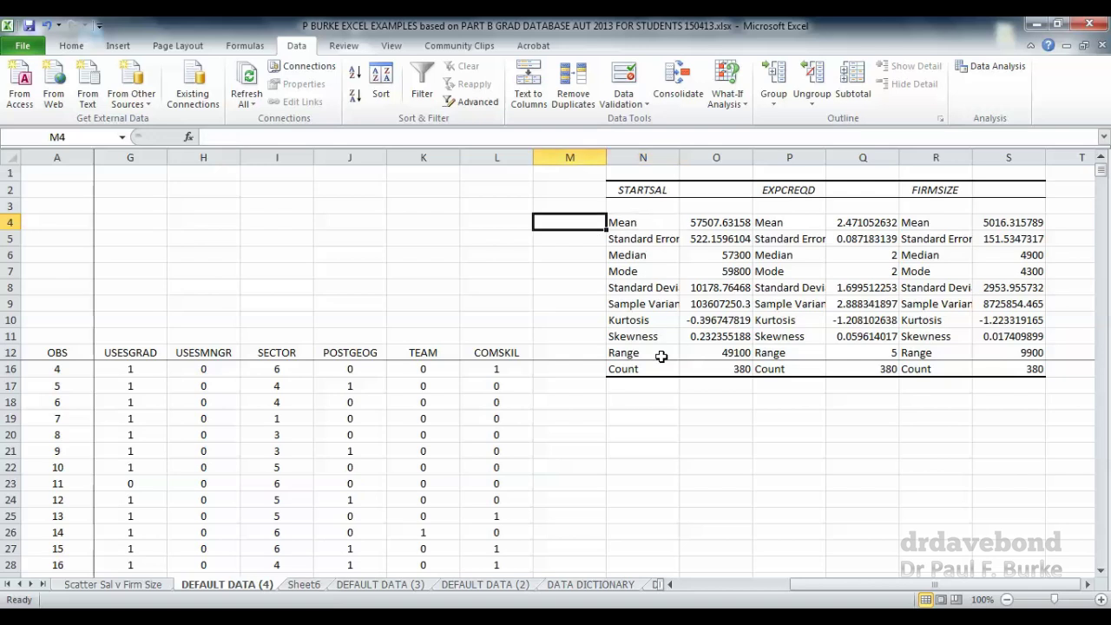
{"action": "key", "text": "Up"}
{"action": "key", "text": "Up"}
{"action": "key", "text": "Up"}
{"action": "key", "text": "Left"}
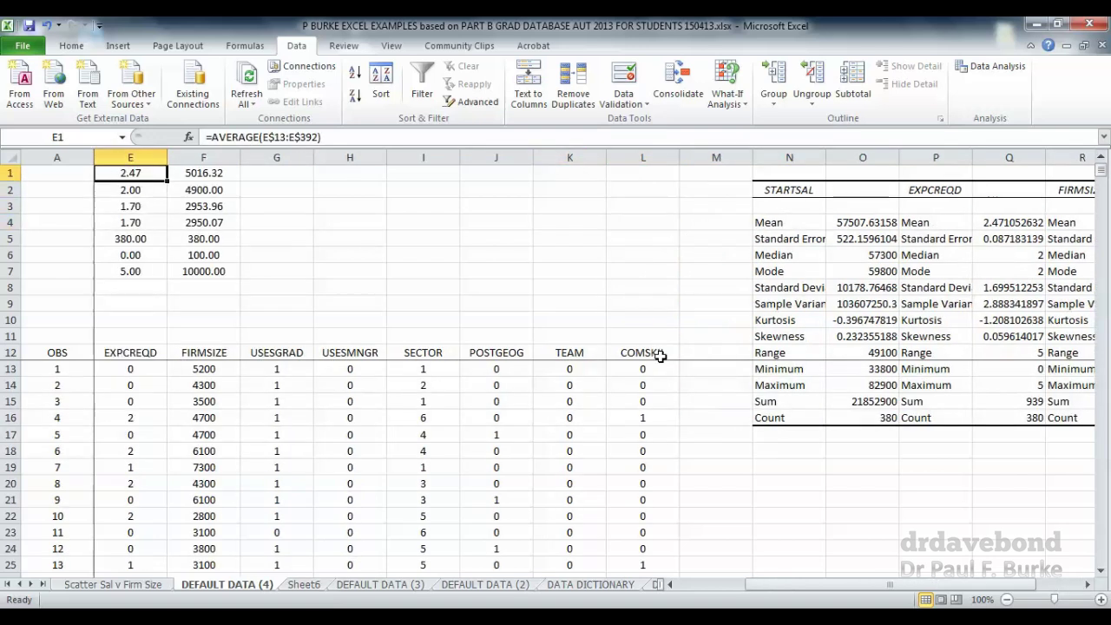
{"action": "key", "text": "Left"}
{"action": "key", "text": "Left"}
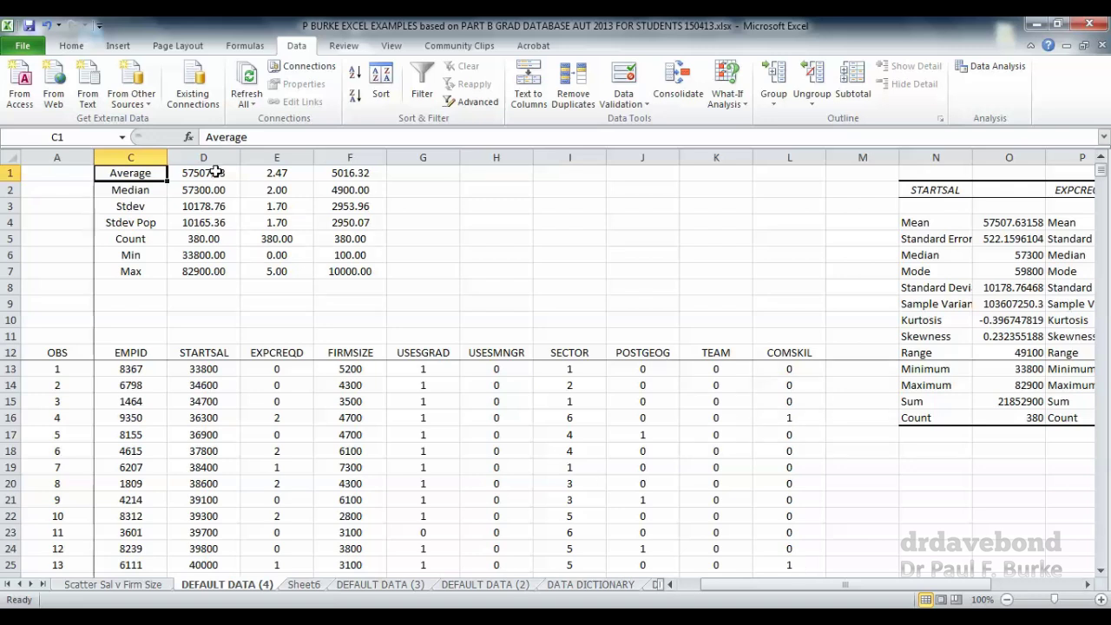
{"action": "left_click", "coordinate": [1023, 221]}
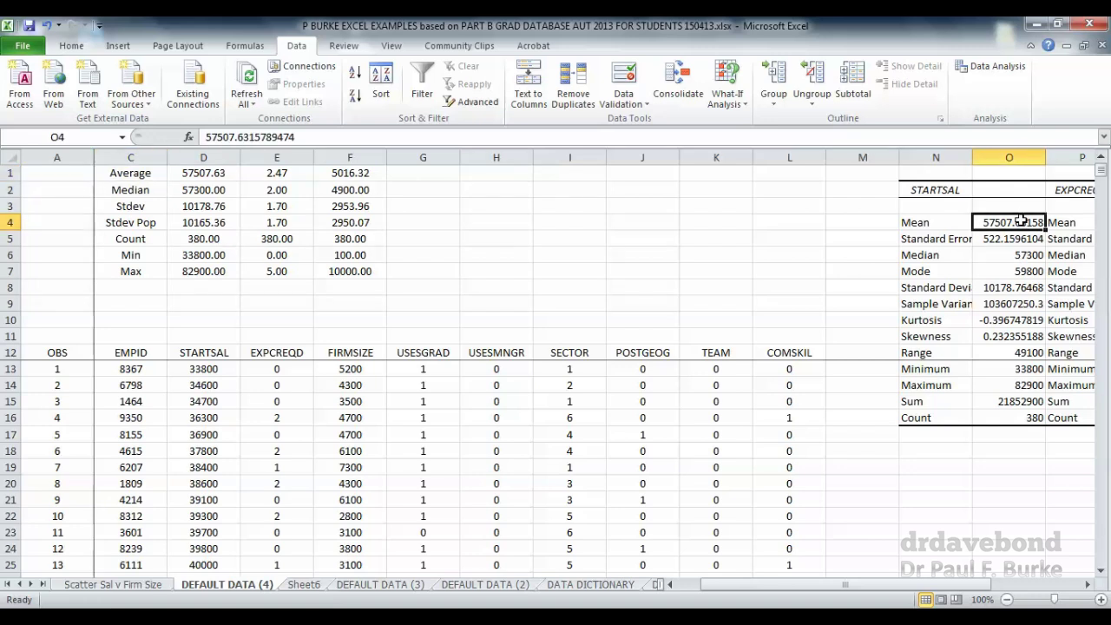
{"action": "left_click", "coordinate": [200, 190]}
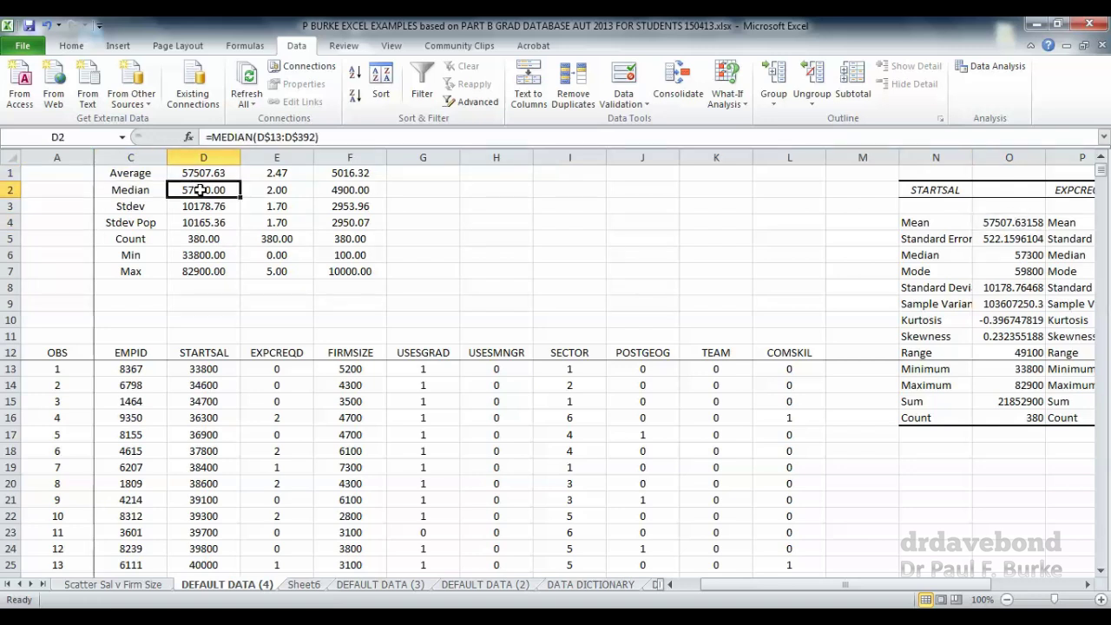
{"action": "left_click", "coordinate": [1001, 255]}
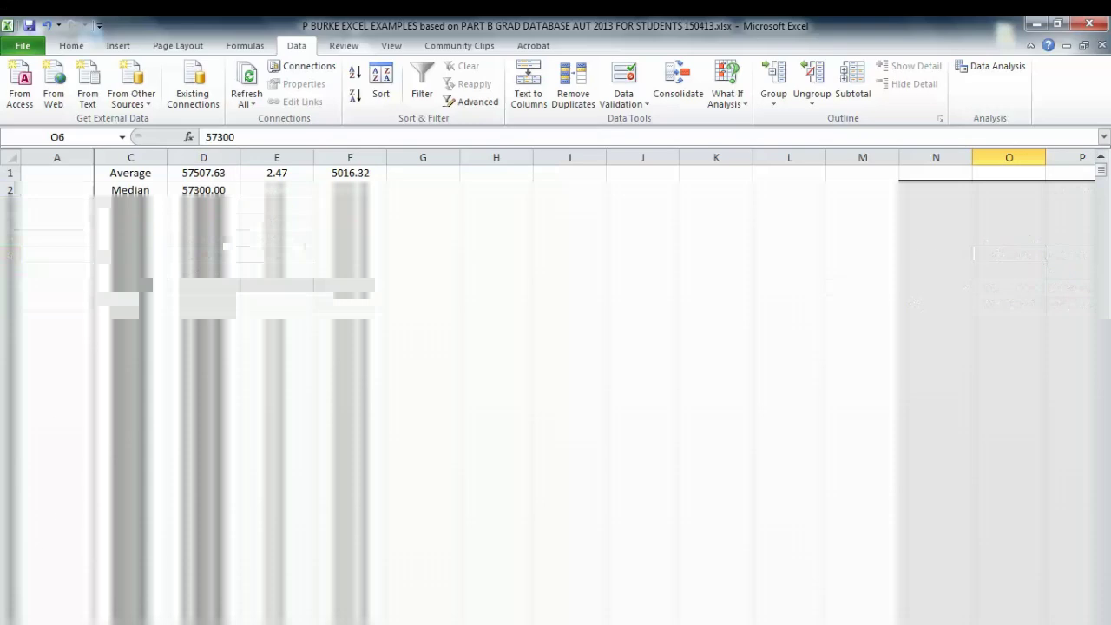